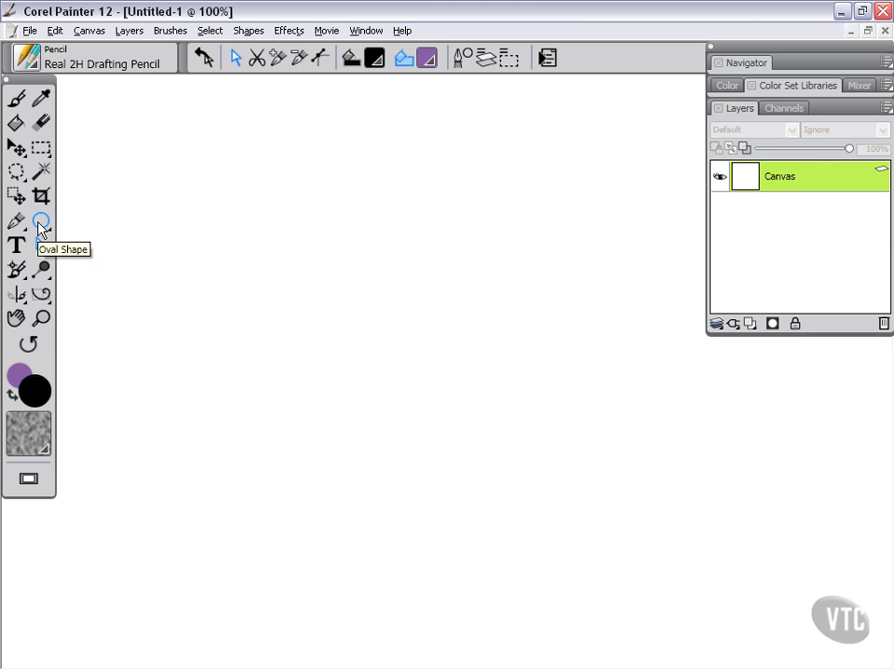
# Draw a tall purple oval, and a wide rectangle with a golden-yellow fill to its right.
pyautogui.click(41, 222)
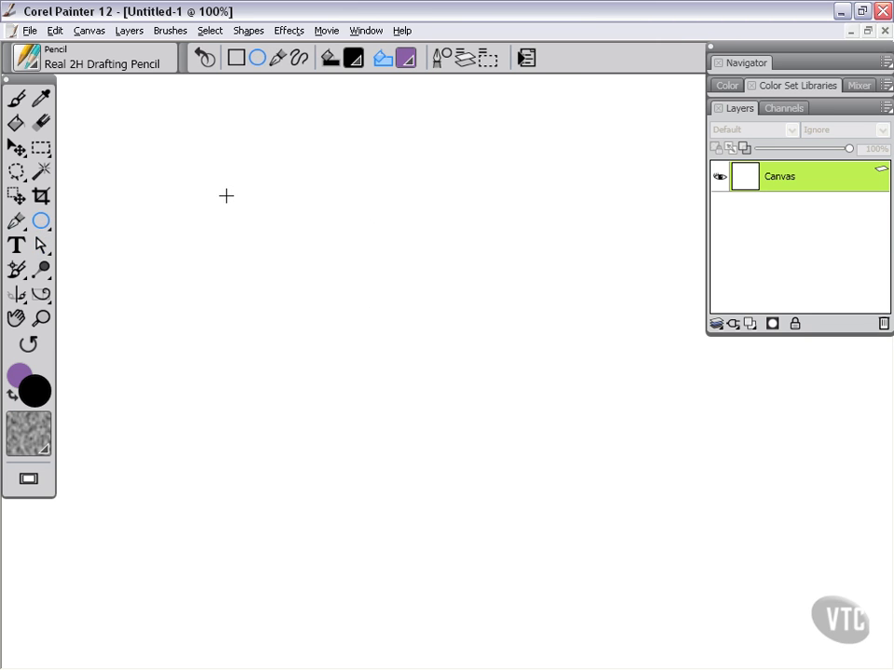
pyautogui.moveTo(217, 187); pyautogui.dragTo(321, 382)
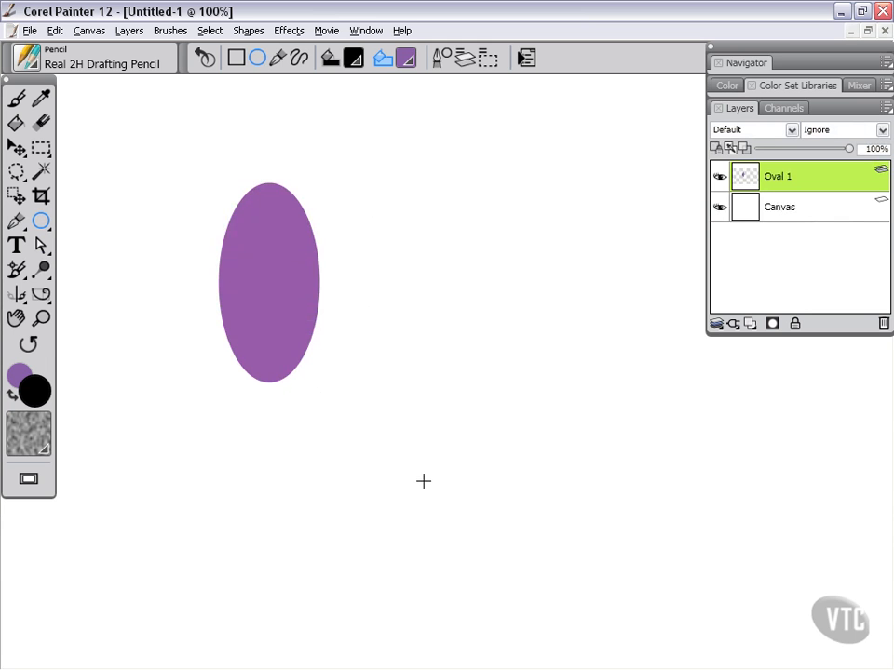
pyautogui.click(407, 59)
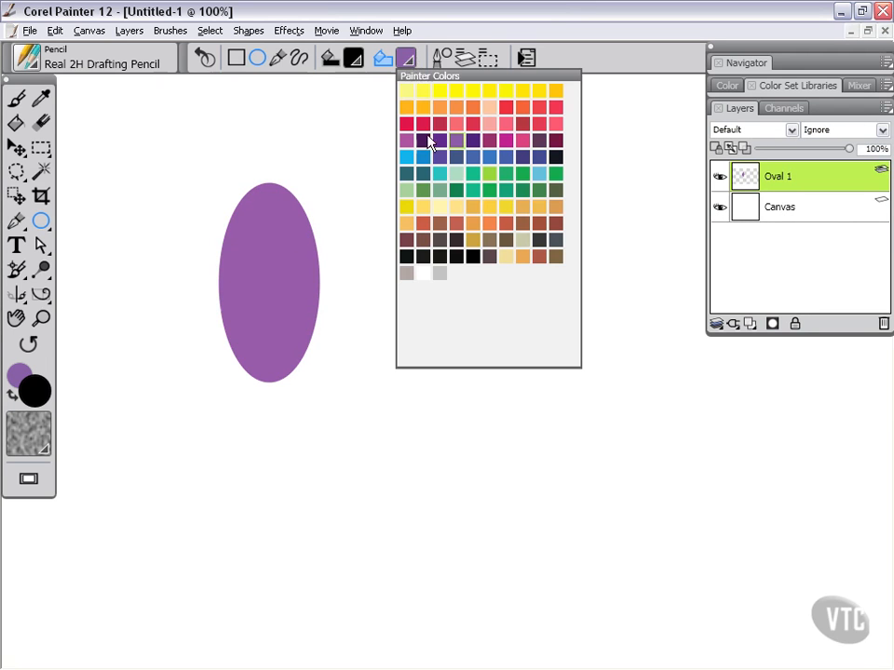
pyautogui.click(556, 104)
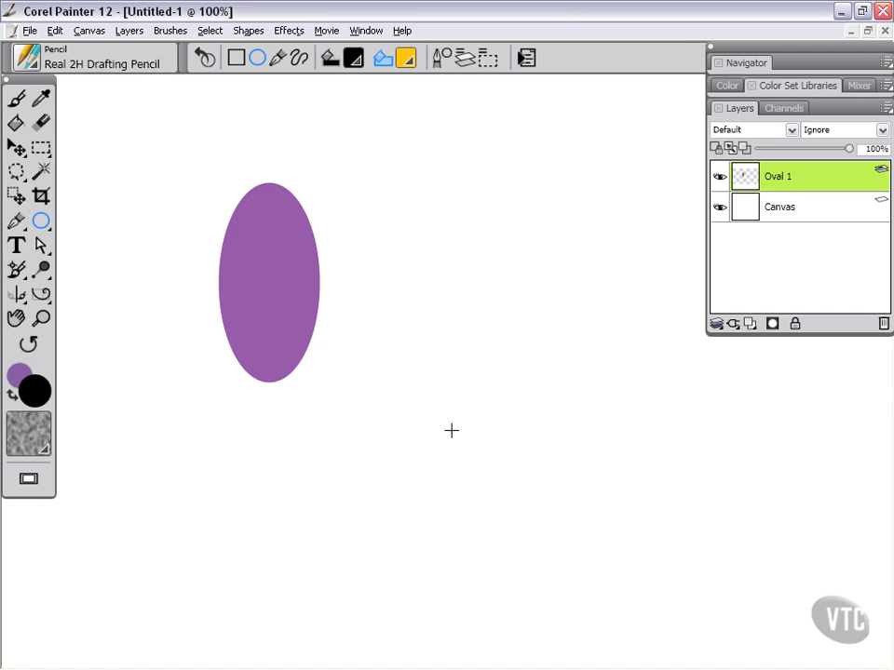
pyautogui.click(236, 58)
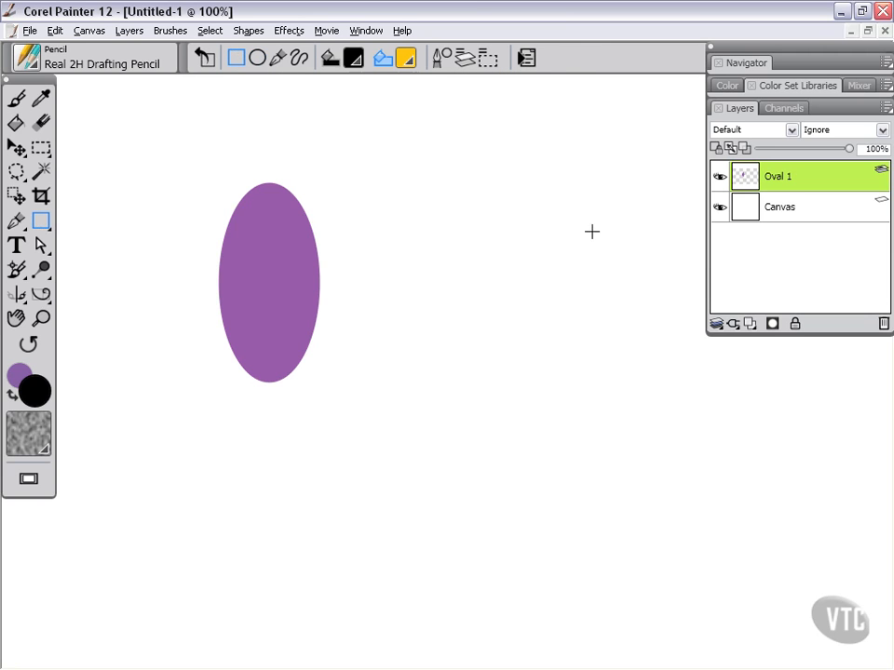
pyautogui.moveTo(593, 232); pyautogui.dragTo(378, 314)
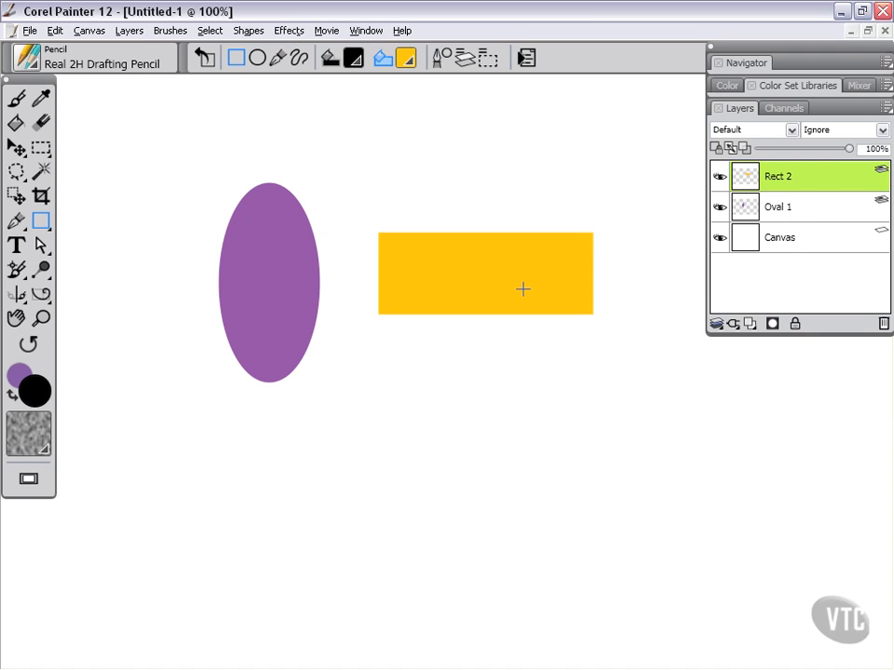
# Blend the oval and rectangle shapes in 5 steps with equal spacing and RGB color.
pyautogui.keyDown('shift'); pyautogui.click(811, 215); pyautogui.keyUp('shift')
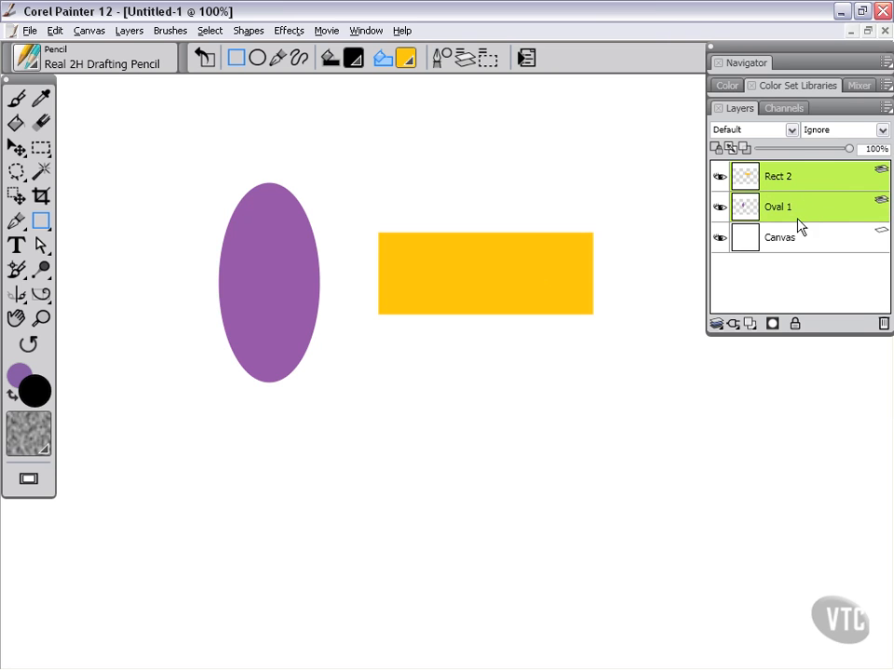
pyautogui.click(258, 33)
pyautogui.click(262, 238)
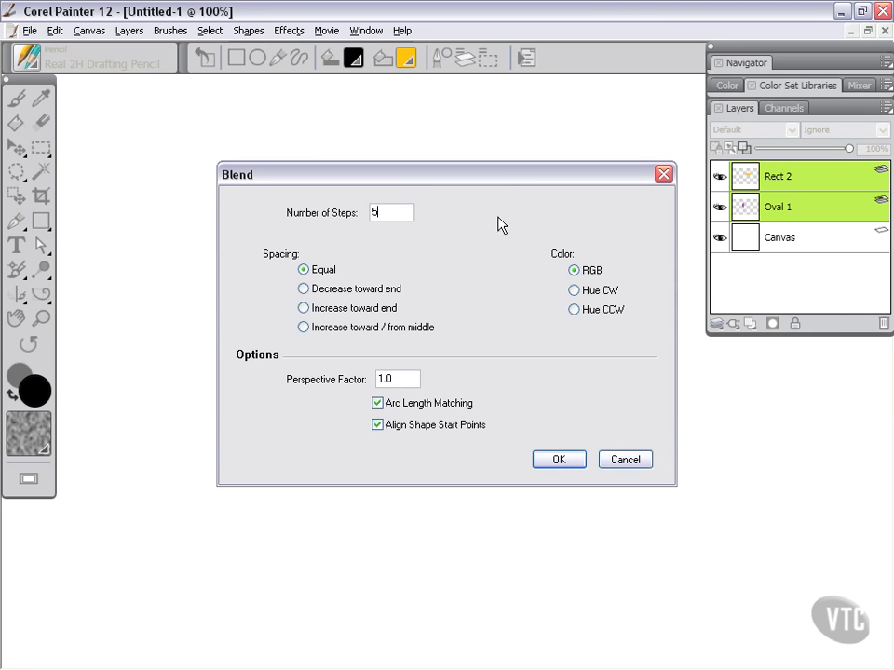
pyautogui.click(559, 460)
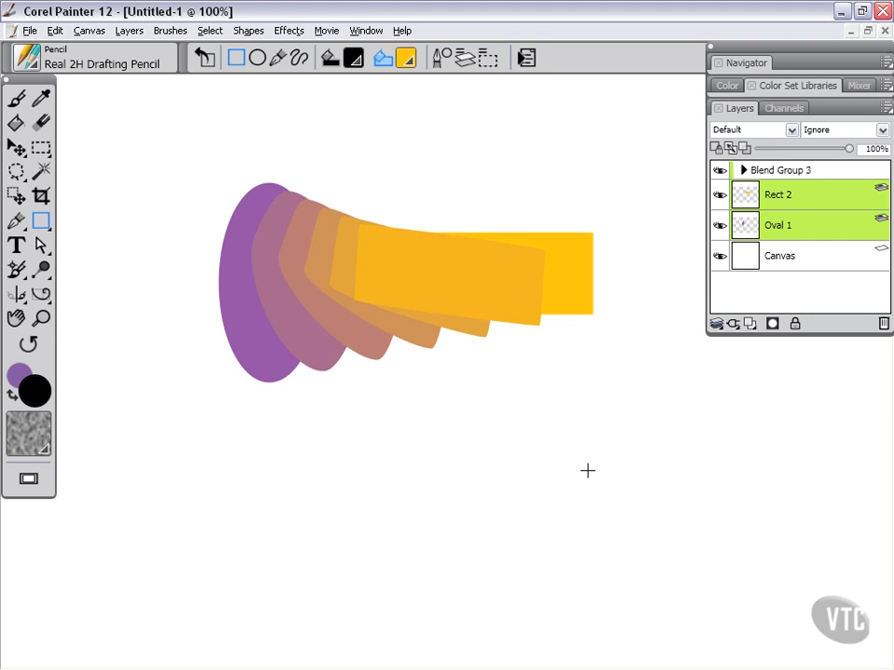
# Look through the shapes inside the blend group, and move the group between the Rect 2 and Oval 1 layers.
pyautogui.click(778, 177)
pyautogui.click(743, 170)
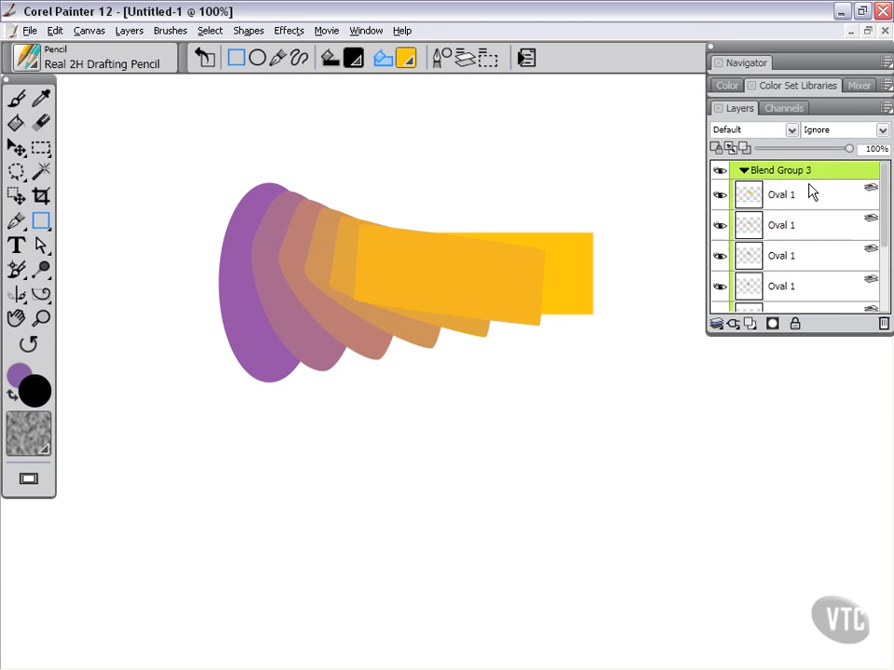
pyautogui.scroll(-1, 887, 241)
pyautogui.scroll(-1, 888, 240)
pyautogui.scroll(3, 872, 213)
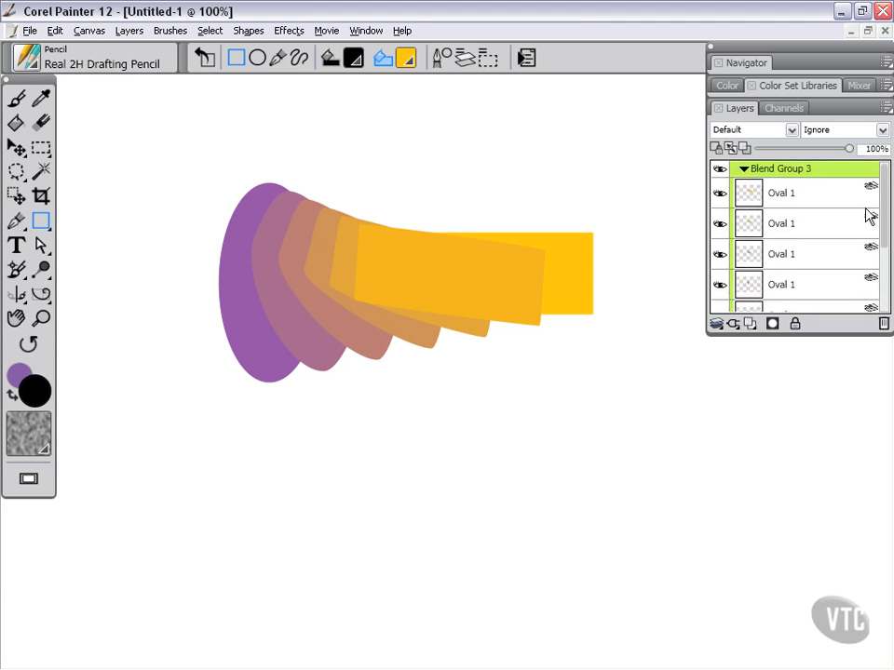
pyautogui.click(743, 171)
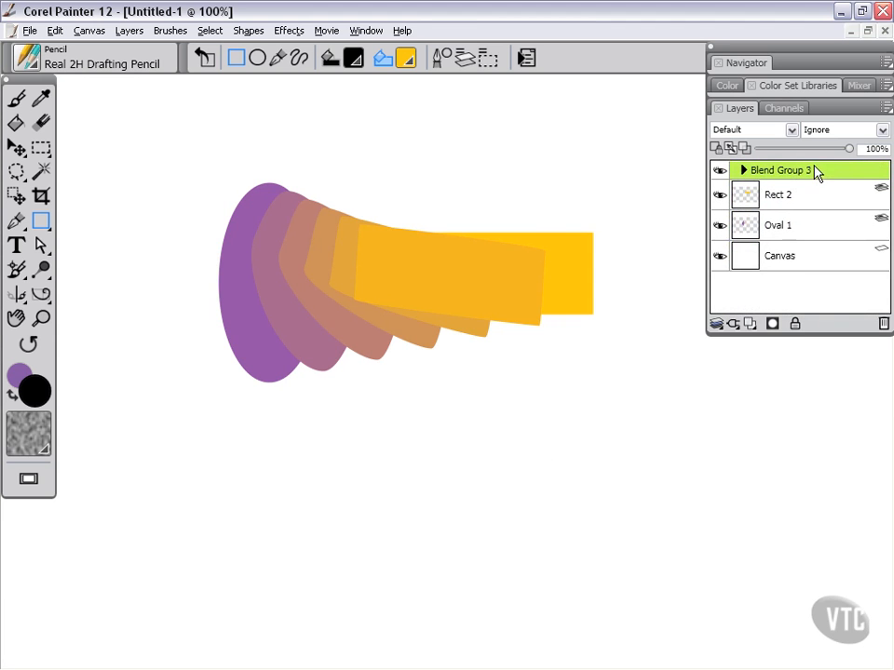
pyautogui.moveTo(816, 174)
pyautogui.mouseDown()
pyautogui.moveTo(818, 211)
pyautogui.moveTo(808, 217)
pyautogui.mouseUp()
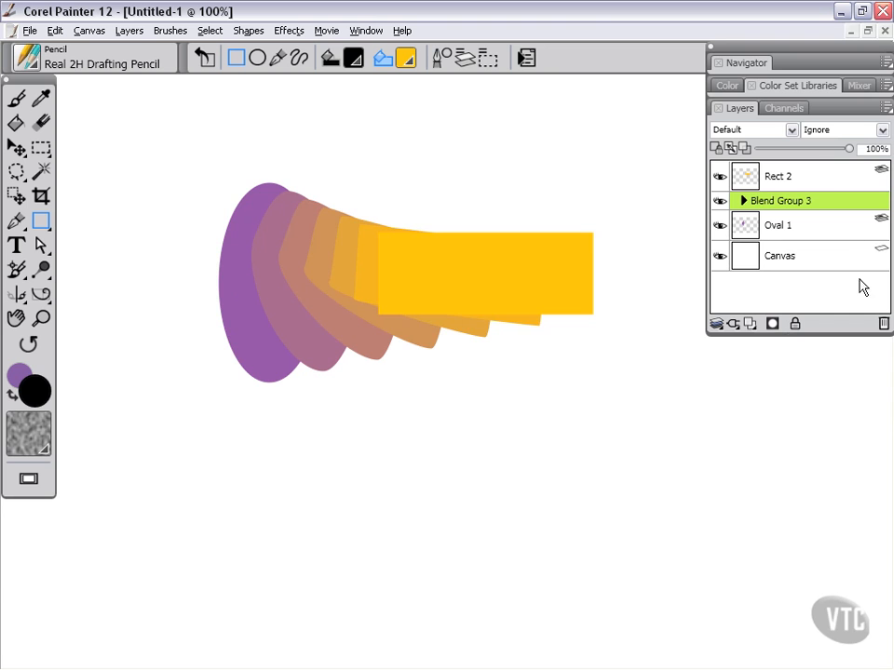
# Delete the 5-step blend group and blend the rectangle and oval again with 30 steps.
pyautogui.click(885, 324)
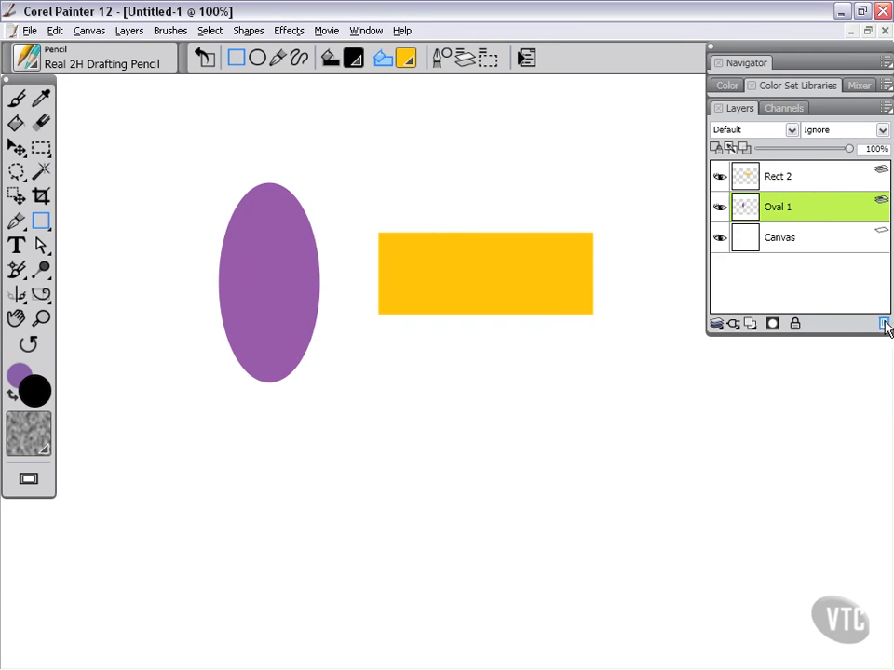
pyautogui.click(803, 179)
pyautogui.keyDown('shift'); pyautogui.click(811, 207); pyautogui.keyUp('shift')
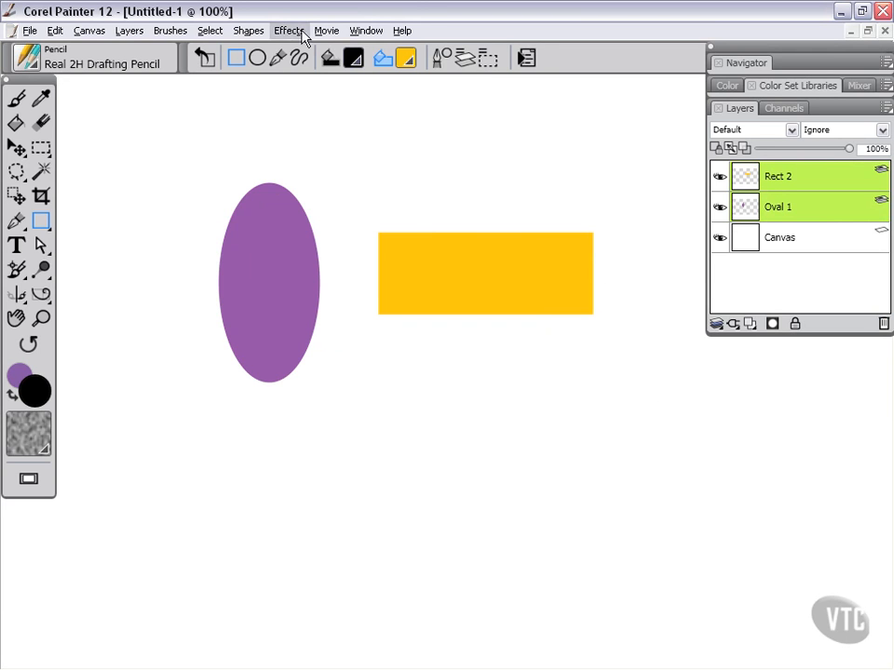
pyautogui.click(250, 31)
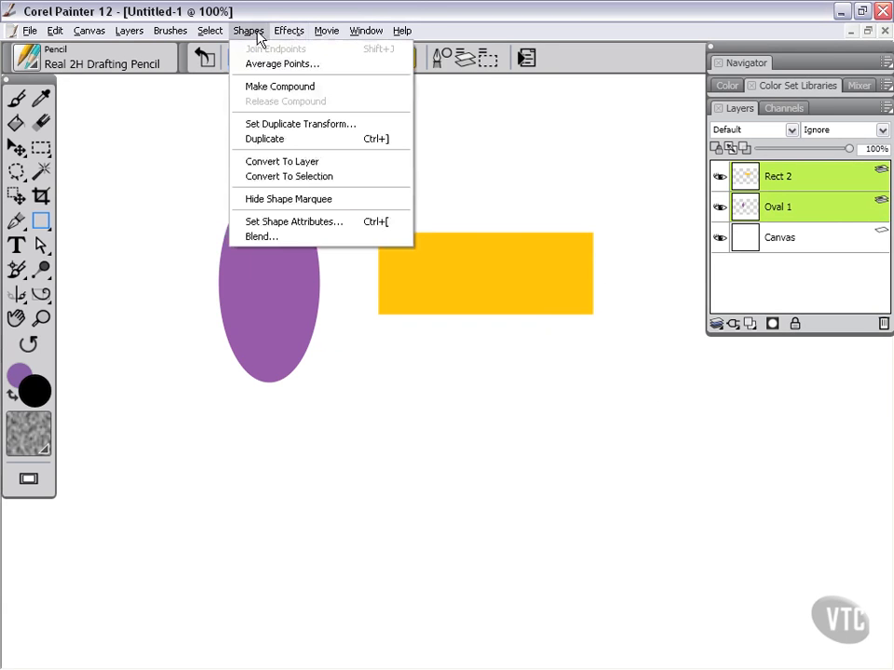
pyautogui.click(274, 234)
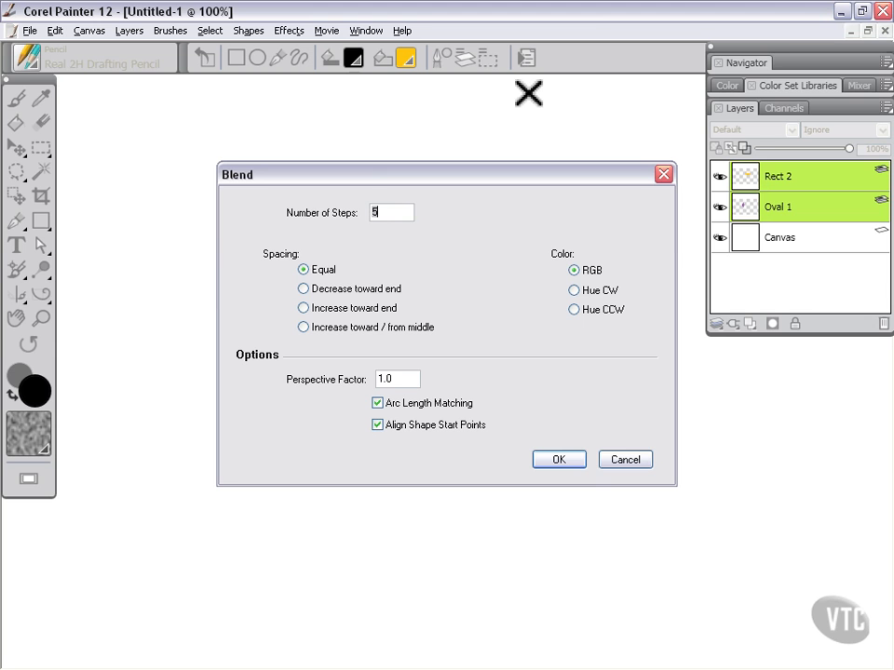
pyautogui.write('30')
pyautogui.click(561, 459)
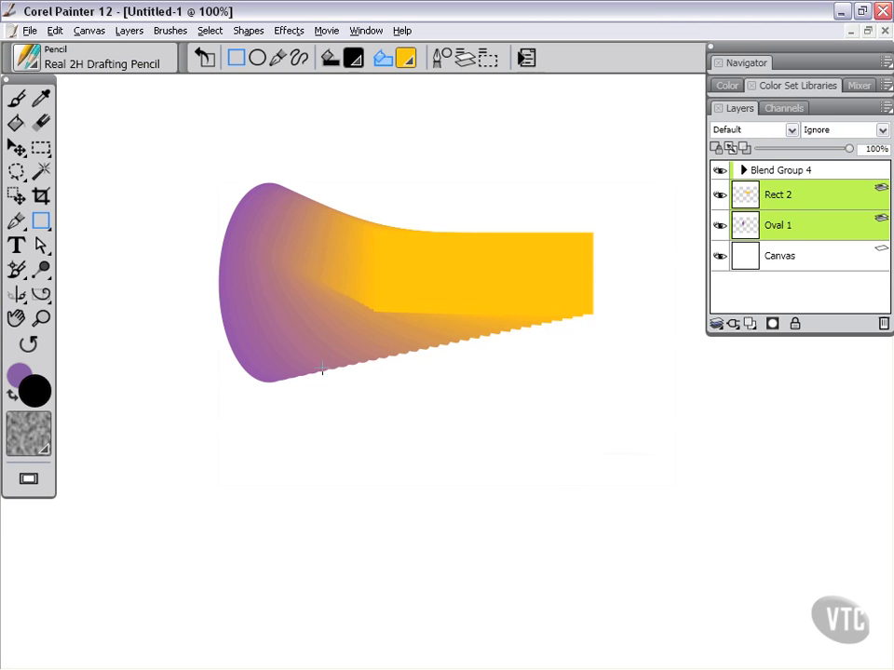
# Move the 30-step blend group below the Rect 2 layer so it sits above Oval 1.
pyautogui.click(812, 171)
pyautogui.moveTo(813, 167); pyautogui.dragTo(818, 211)
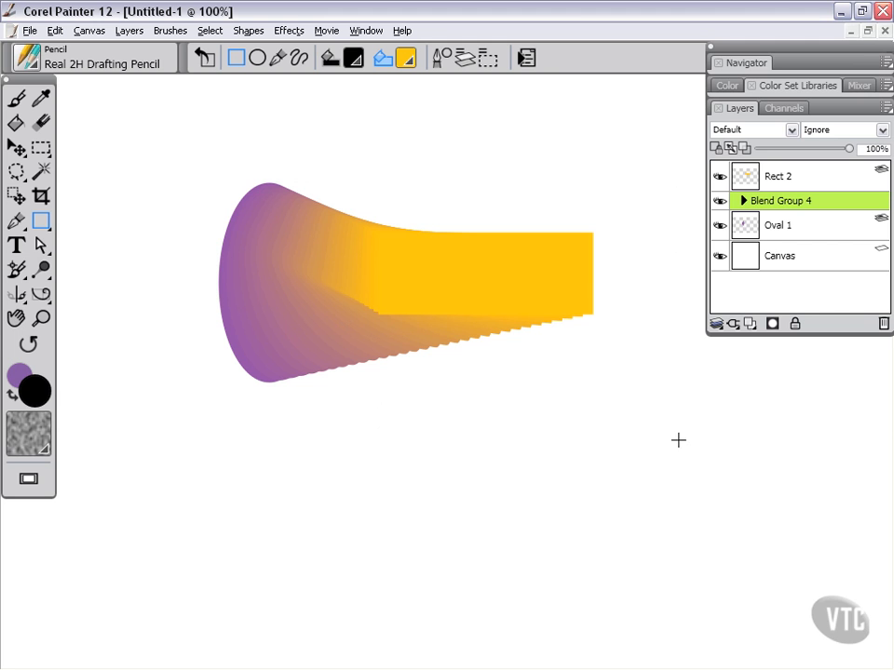
# Close the untitled document without saving and open eye_part5.rif from the Chapter 07 folder.
pyautogui.click(884, 31)
pyautogui.click(449, 395)
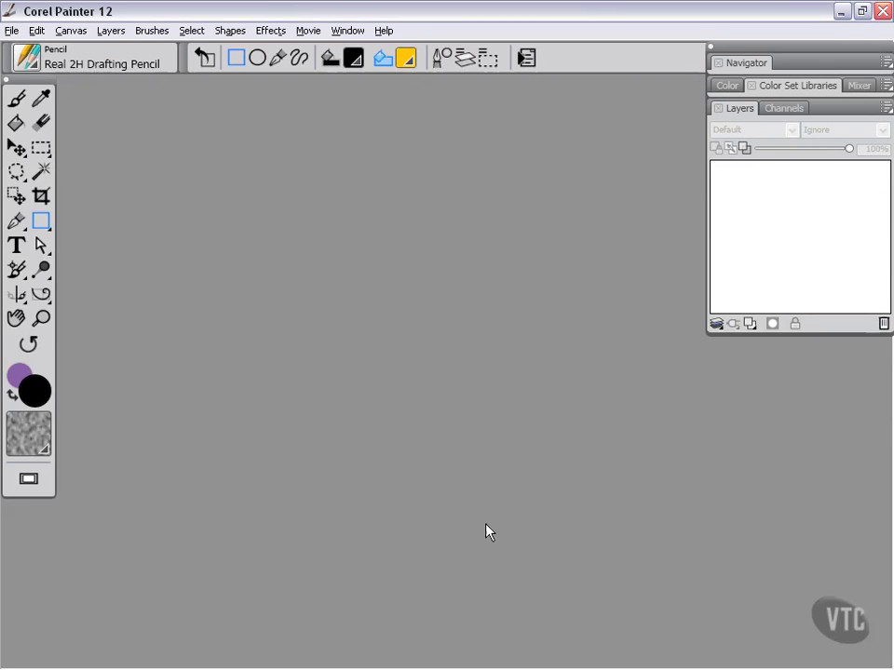
pyautogui.click(14, 32)
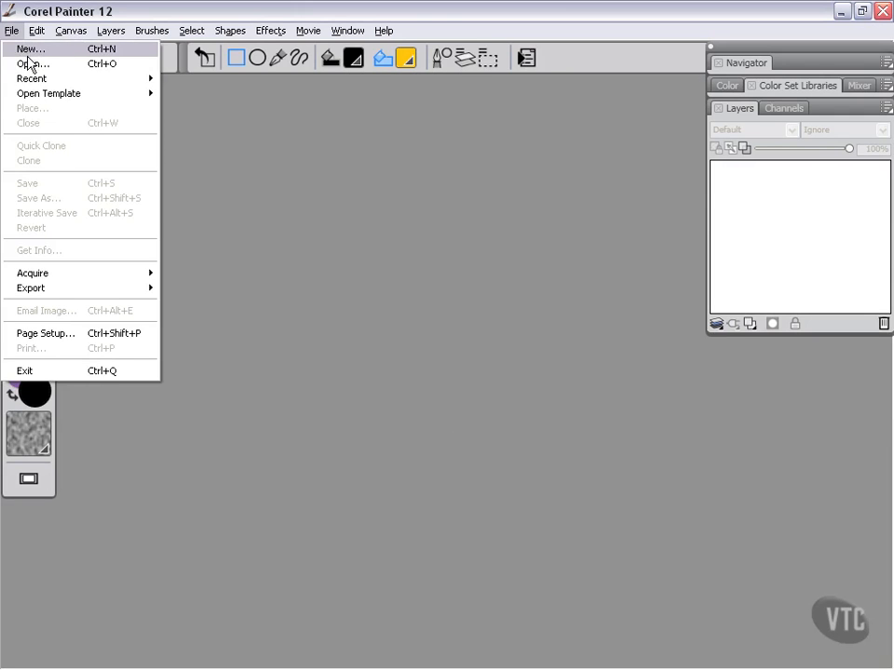
pyautogui.click(28, 62)
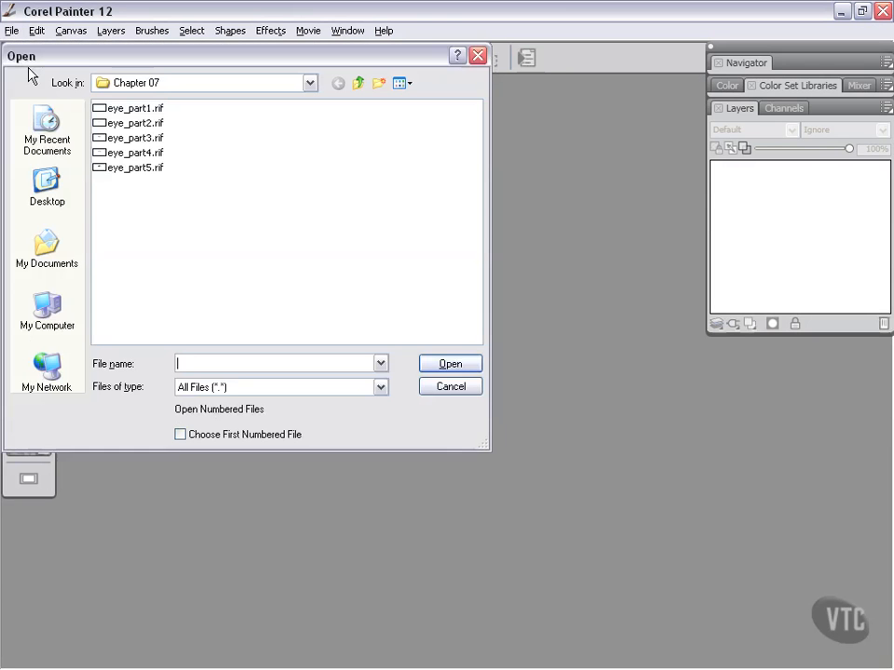
pyautogui.click(112, 172)
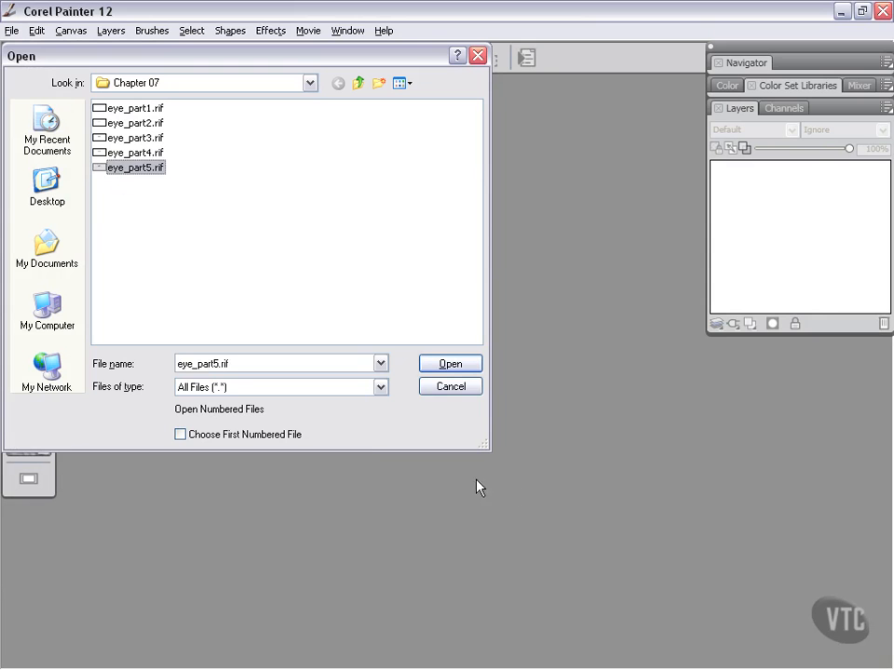
pyautogui.click(445, 365)
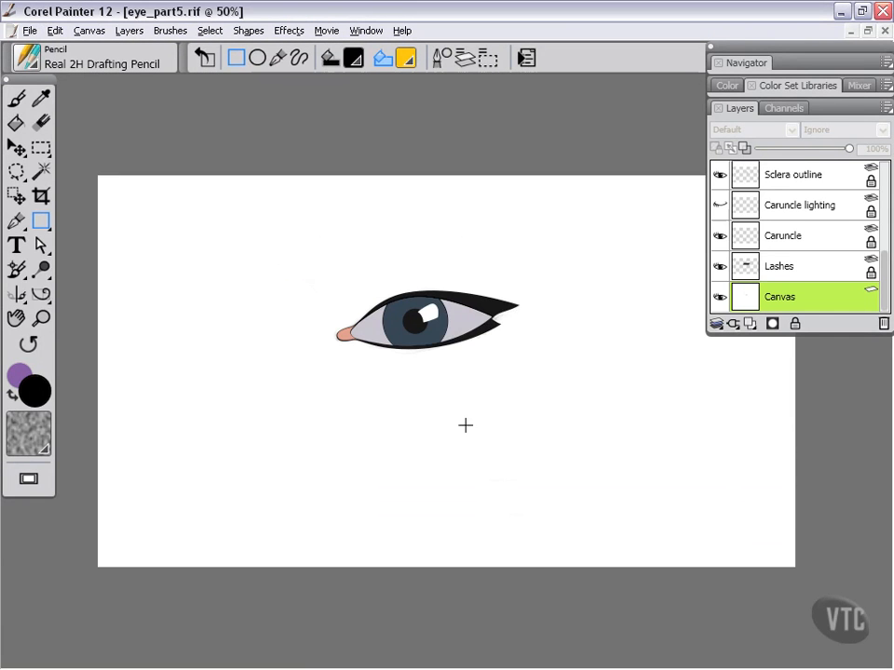
# Draw a golden-yellow circle with the Oval Shape tool on the empty canvas below the eye.
pyautogui.hotkey('ctrl', '+')
pyautogui.hotkey('ctrl', '+')
pyautogui.hotkey('ctrl', '+')
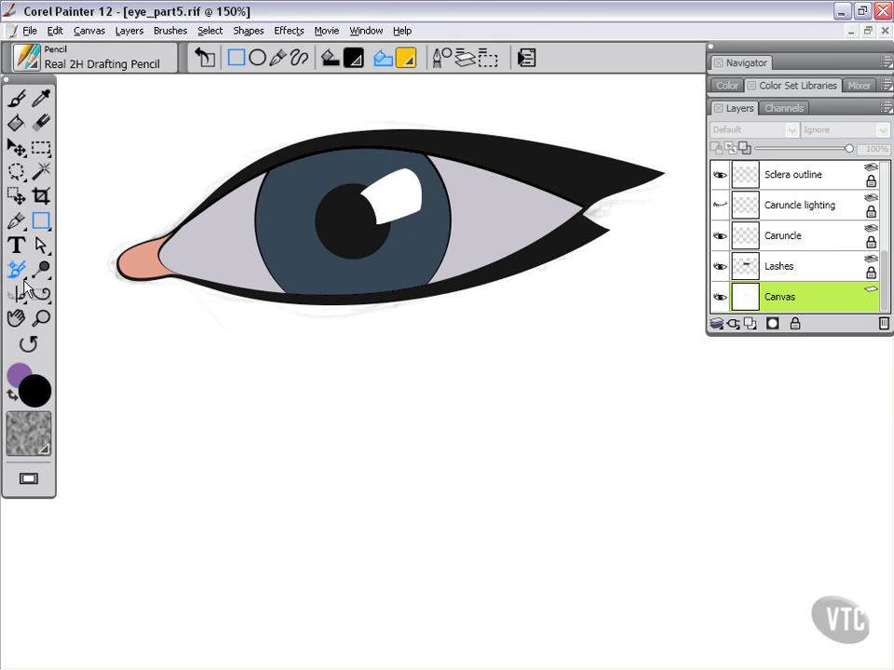
pyautogui.moveTo(43, 228); pyautogui.dragTo(89, 225)
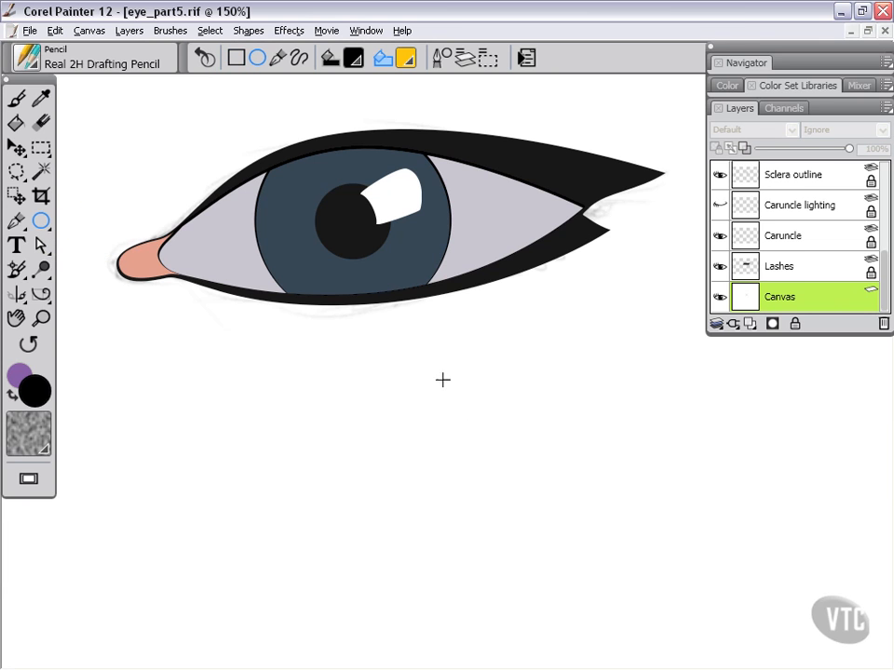
pyautogui.moveTo(421, 379); pyautogui.dragTo(605, 519)
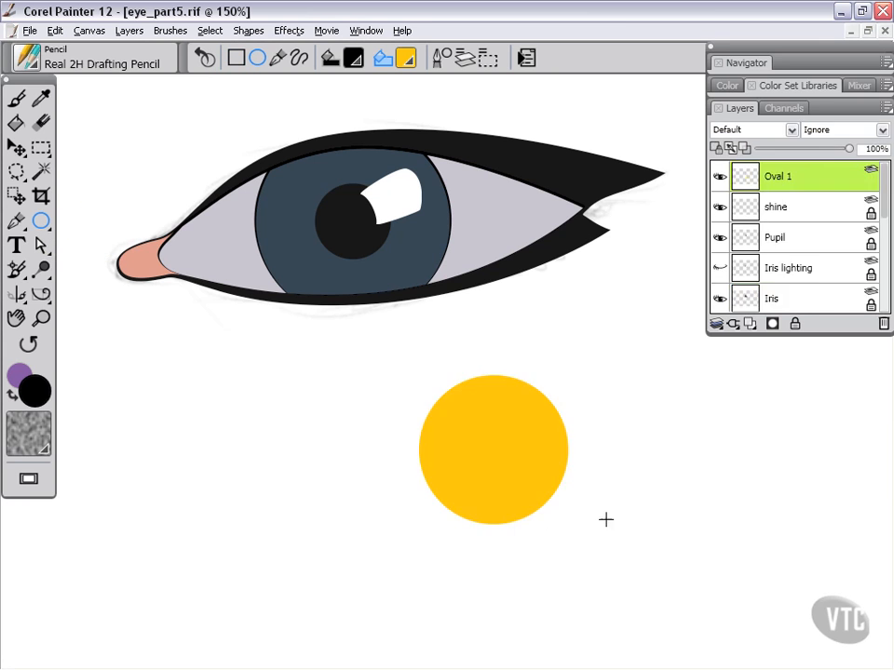
# Duplicate the yellow circle shape and give the lower copy a black stroke with a width of 3.0.
pyautogui.rightClick(815, 177)
pyautogui.click(744, 205)
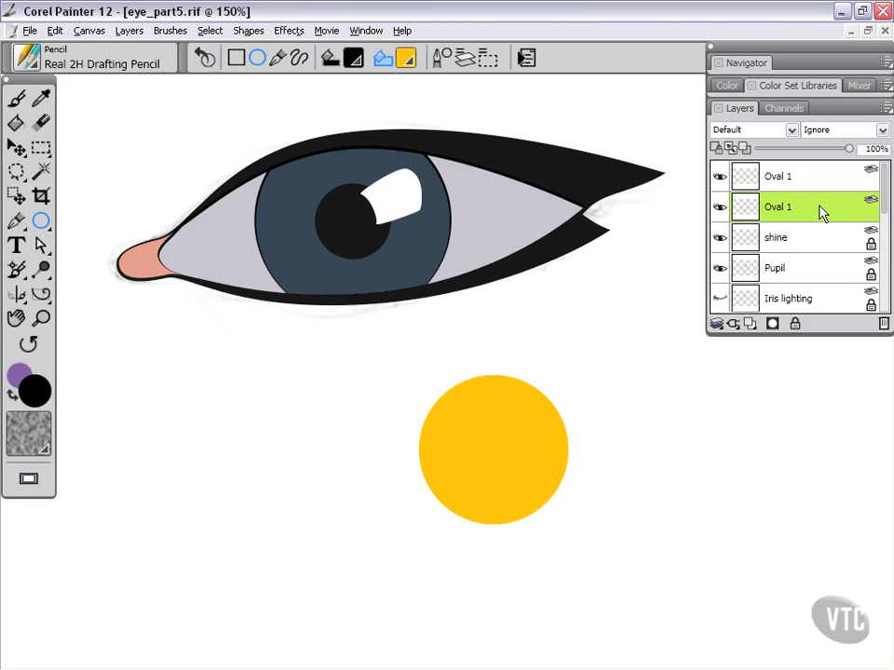
pyautogui.doubleClick(819, 212)
pyautogui.click(325, 204)
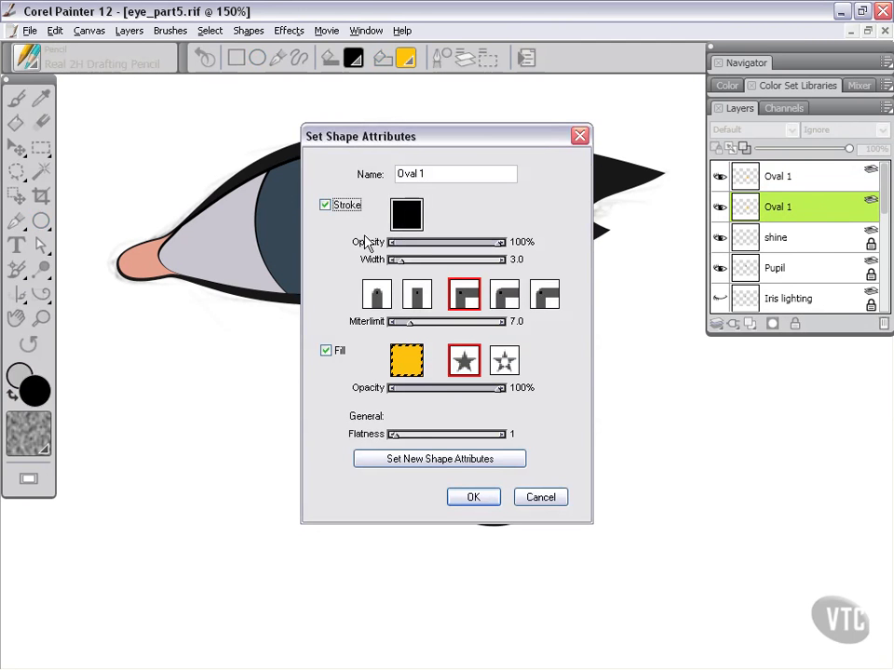
pyautogui.click(481, 499)
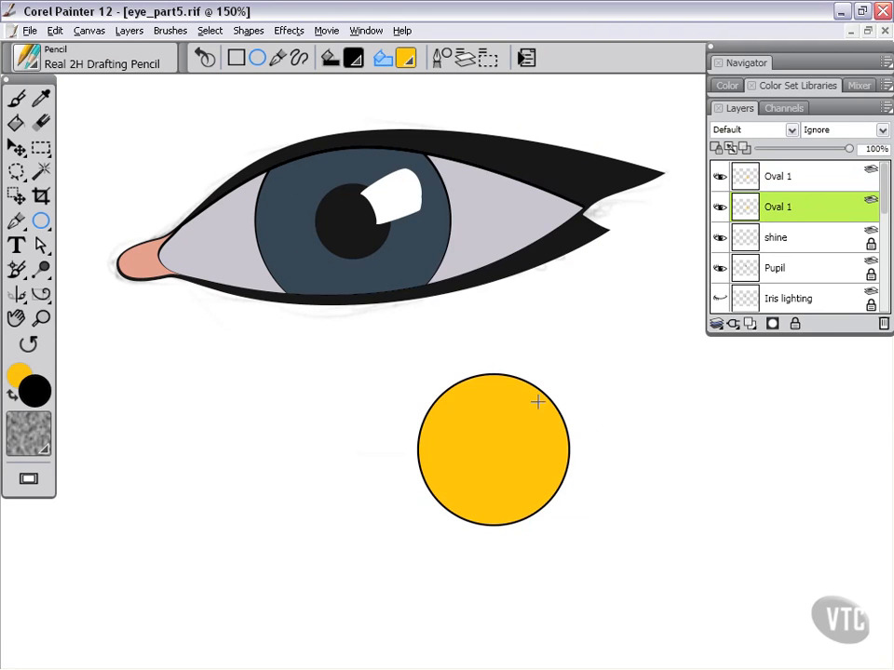
# Compare the two circle layers, and nudge the lower stroked circle slightly down and to the left with the Layer Adjuster.
pyautogui.click(720, 177)
pyautogui.click(719, 176)
pyautogui.click(787, 186)
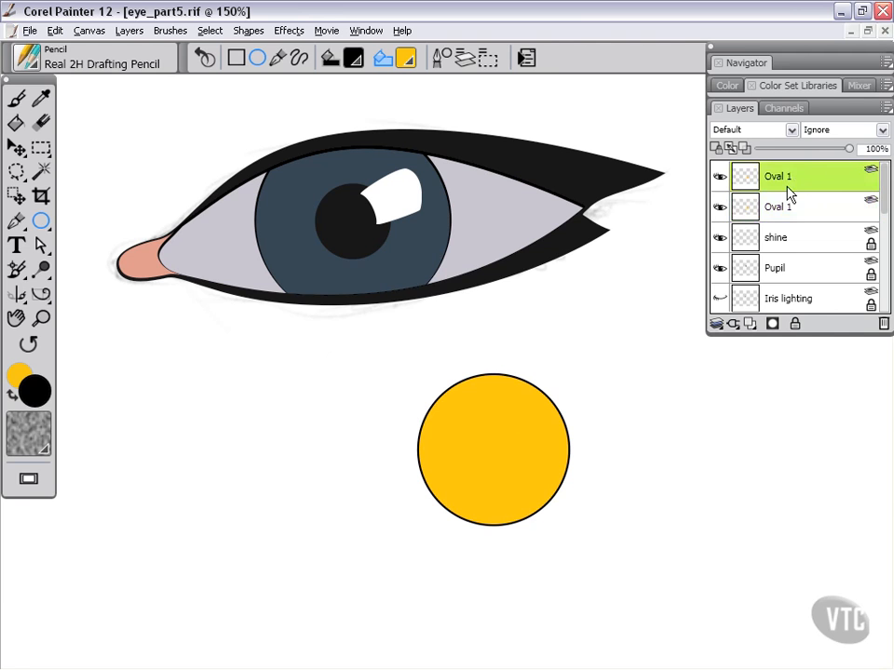
pyautogui.click(800, 211)
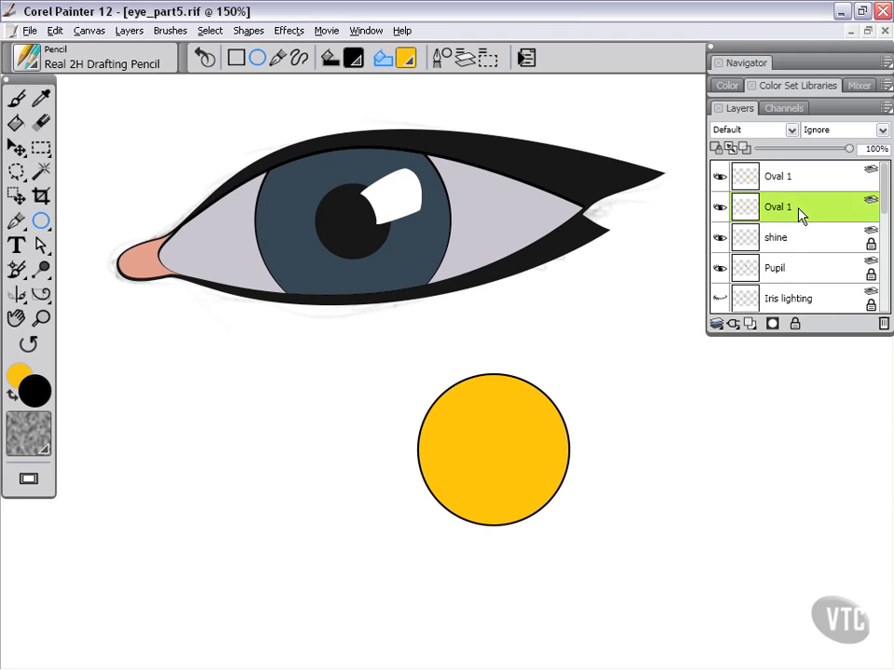
pyautogui.click(16, 149)
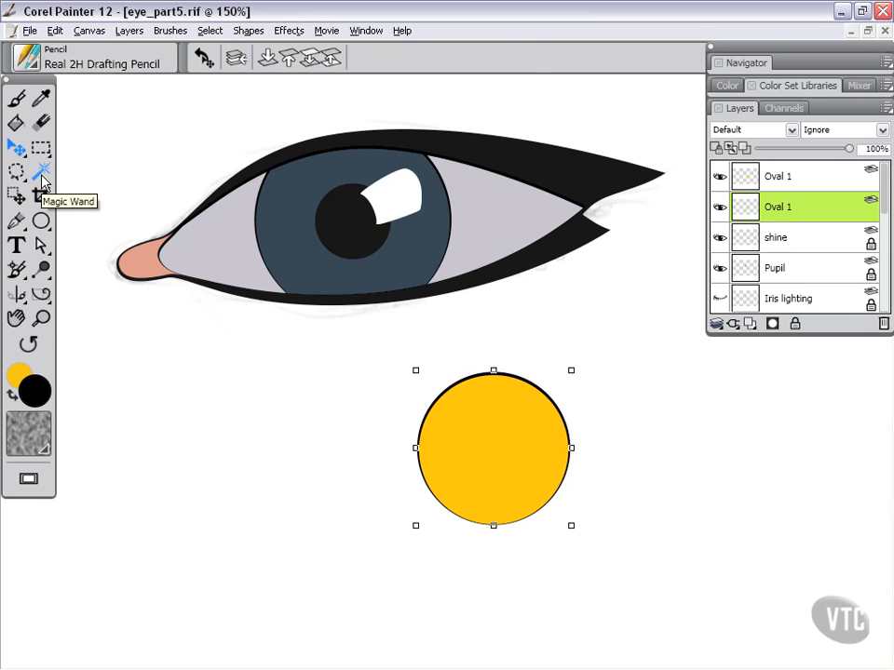
pyautogui.press('Down')
pyautogui.press('Down')
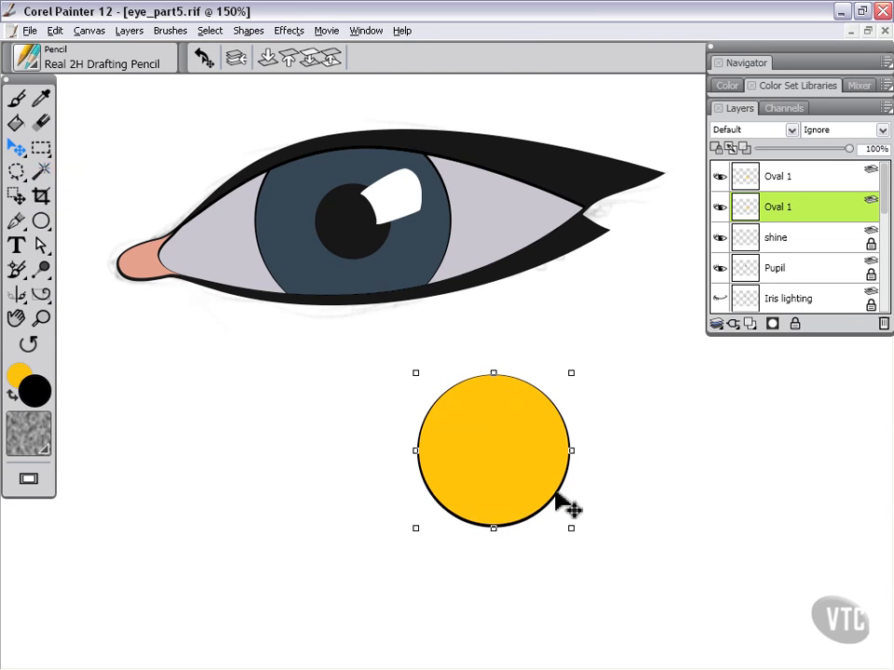
pyautogui.press('Left')
pyautogui.press('Left')
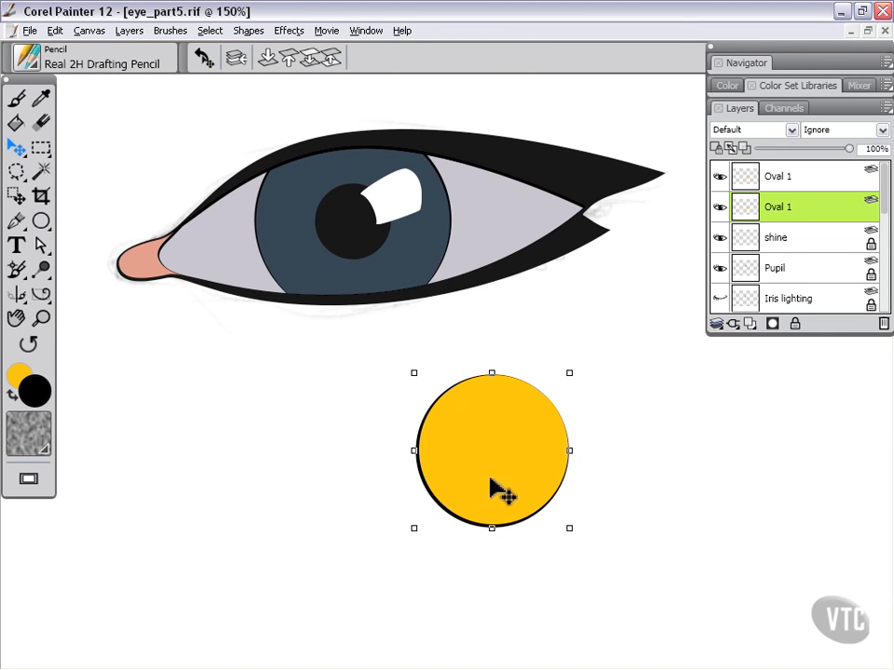
# Nudge the lower stroked circle to the right and up so the outline thickens along the circle's upper edge.
pyautogui.press('Right')
pyautogui.press('Right')
pyautogui.press('Up')
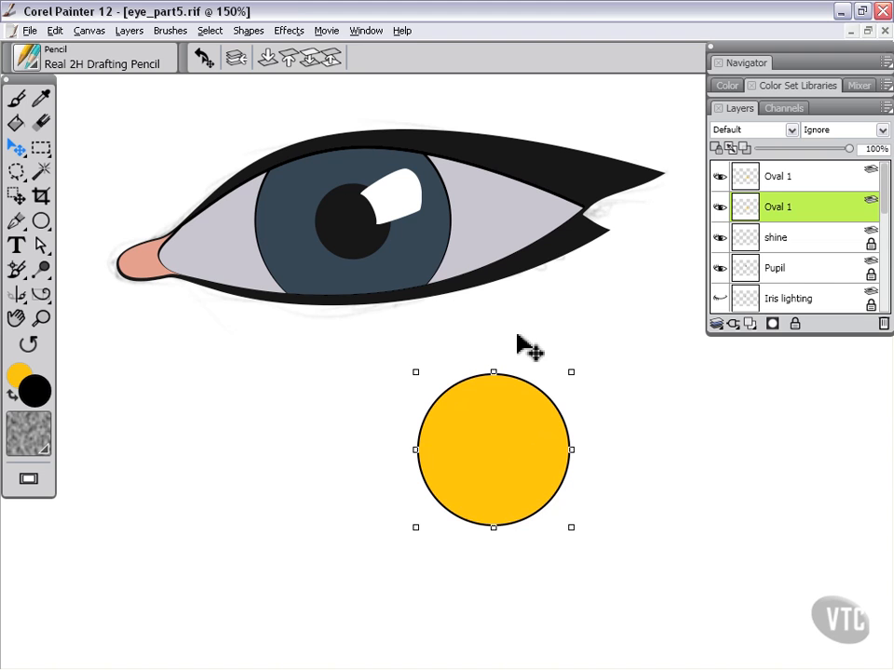
pyautogui.press('Up')
pyautogui.press('Up')
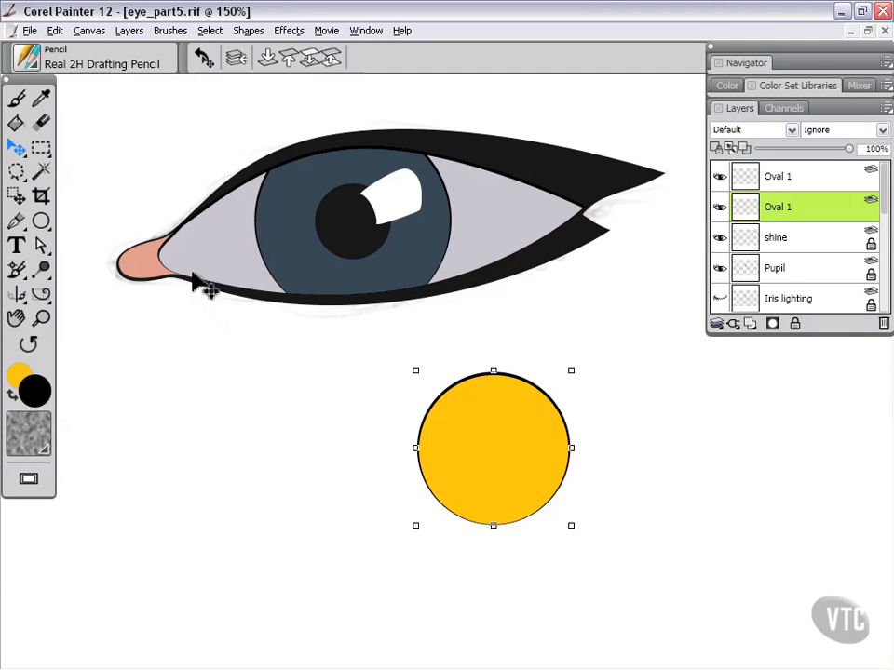
# Temporarily hide the Iris layer to examine the Iris outline shape beneath it, and show it again.
pyautogui.moveTo(886, 207); pyautogui.dragTo(858, 248)
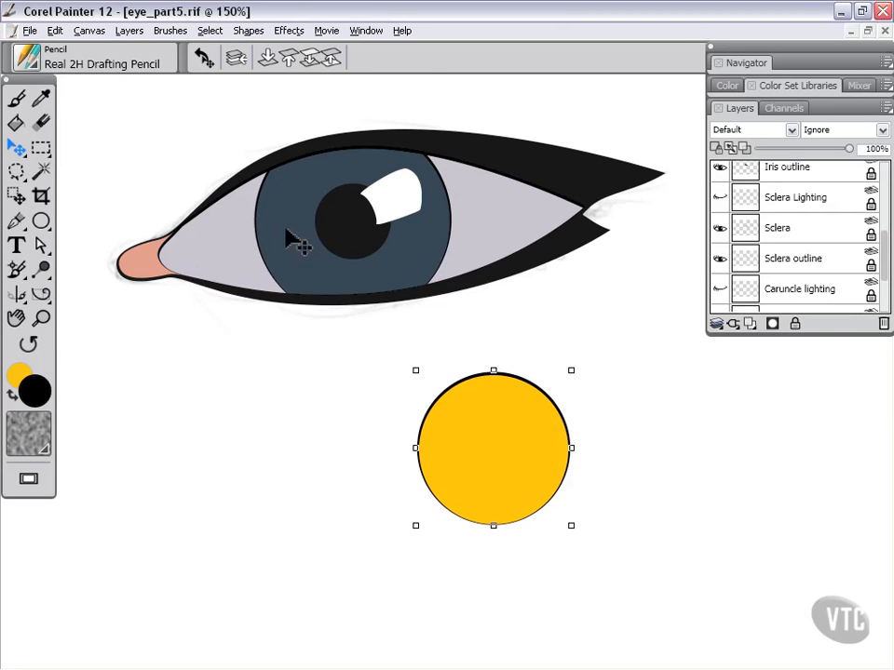
pyautogui.scroll(3, 878, 263)
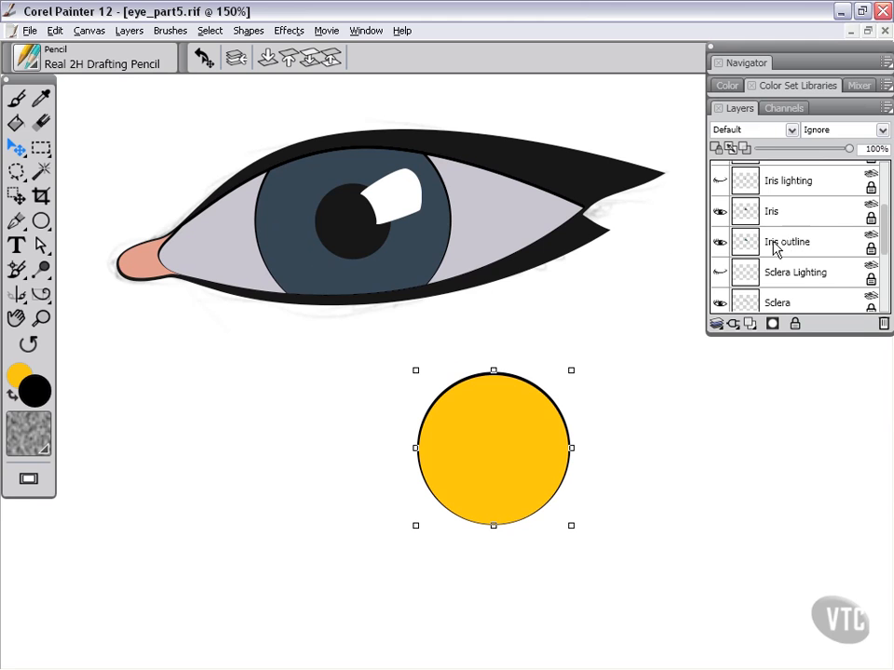
pyautogui.click(720, 212)
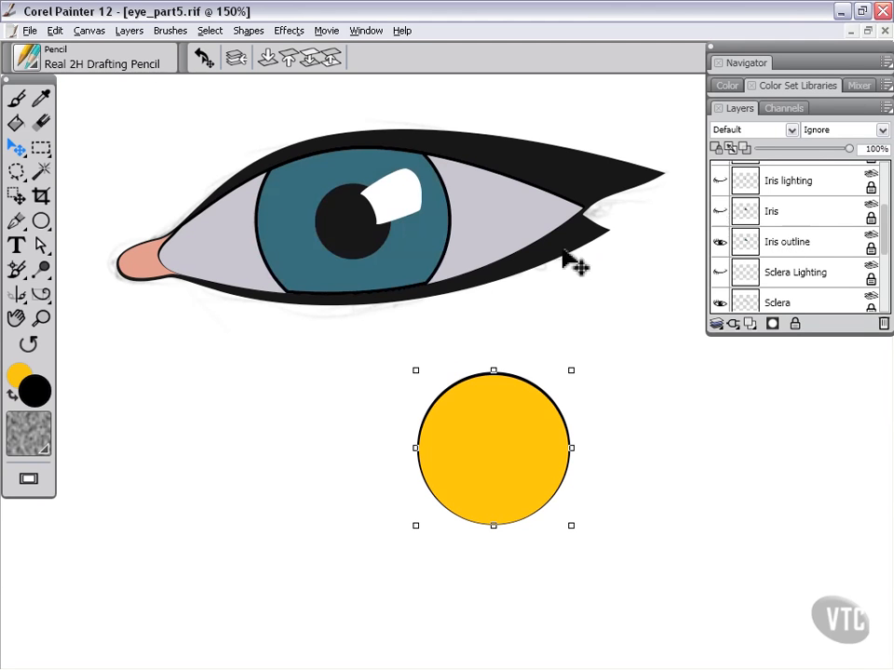
pyautogui.click(720, 211)
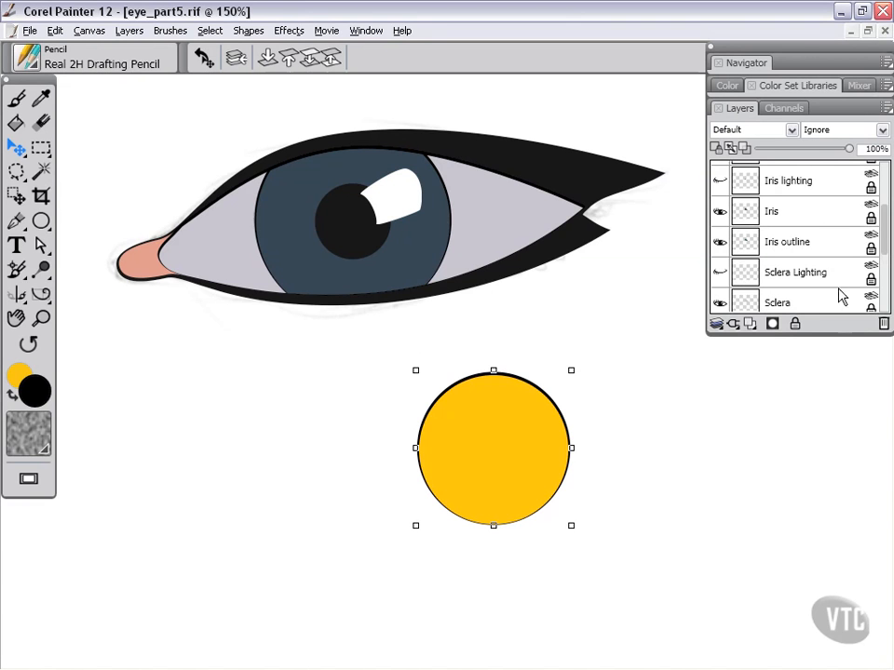
# Delete both Oval 1 circle layers at the top of the layer stack.
pyautogui.moveTo(884, 238); pyautogui.dragTo(885, 172)
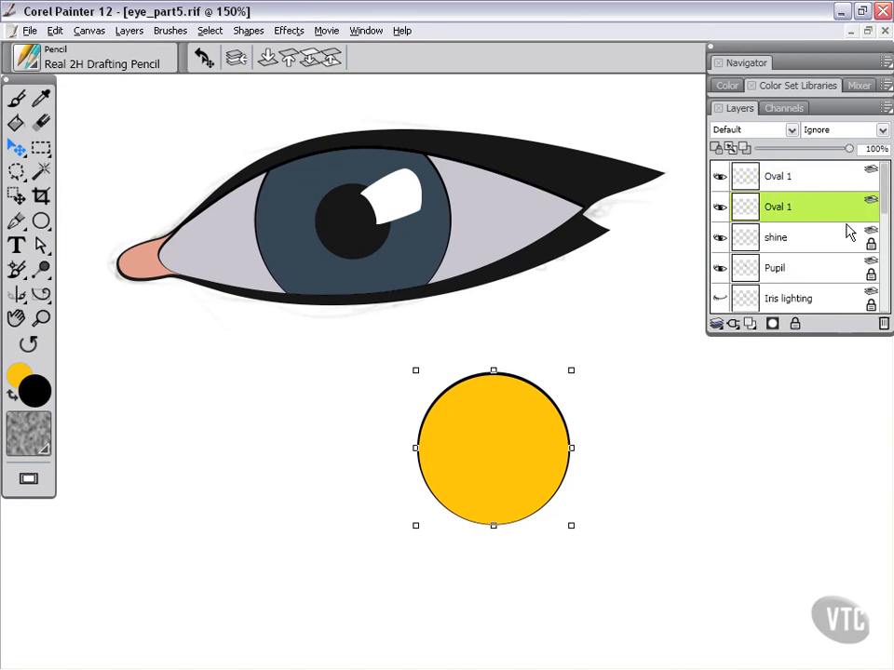
pyautogui.click(838, 223)
pyautogui.click(883, 324)
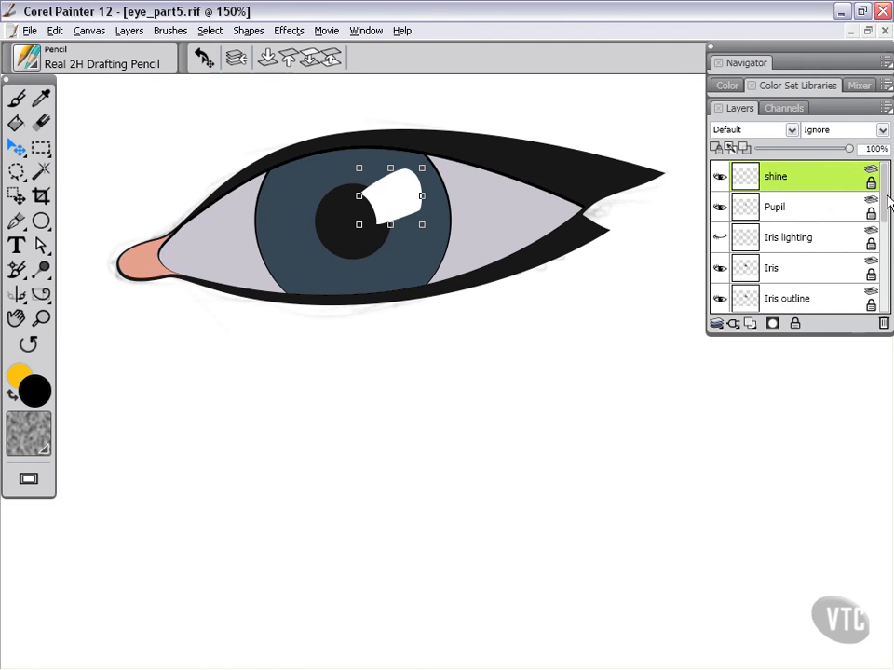
# Make the Iris lighting, Sclera Lighting and Caruncle lighting layers visible.
pyautogui.scroll(-1, 889, 203)
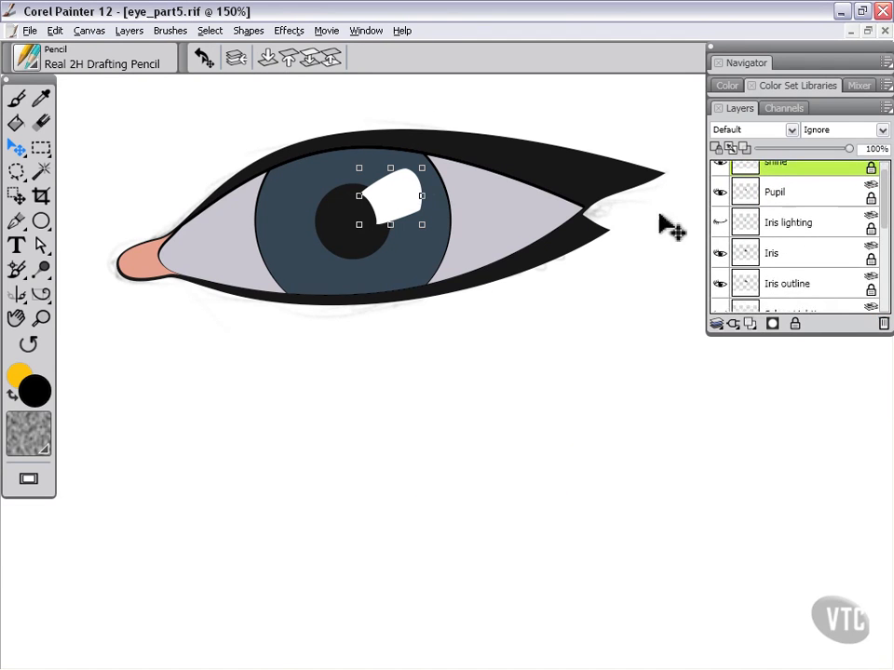
pyautogui.click(721, 224)
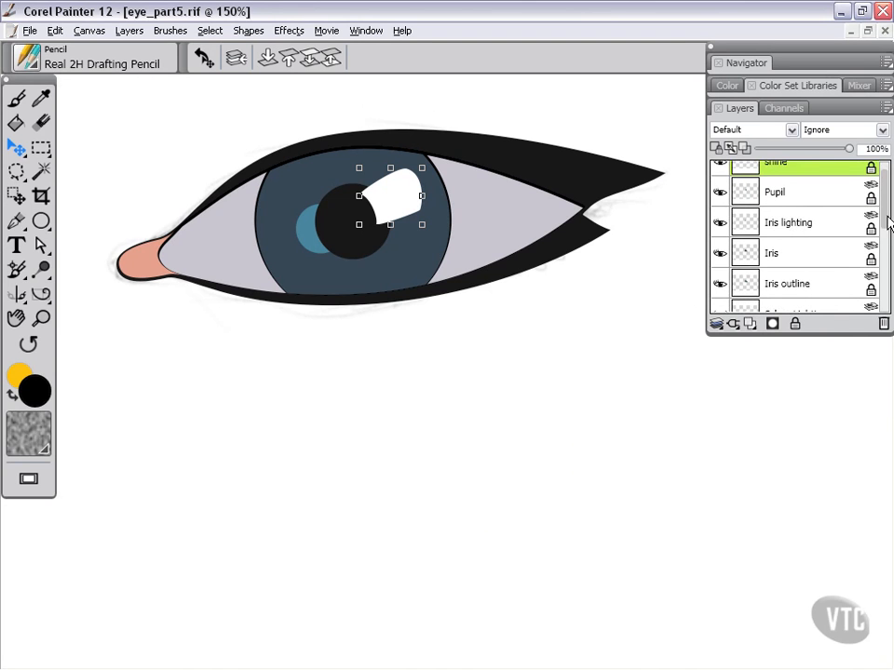
pyautogui.scroll(-3, 880, 237)
pyautogui.click(721, 224)
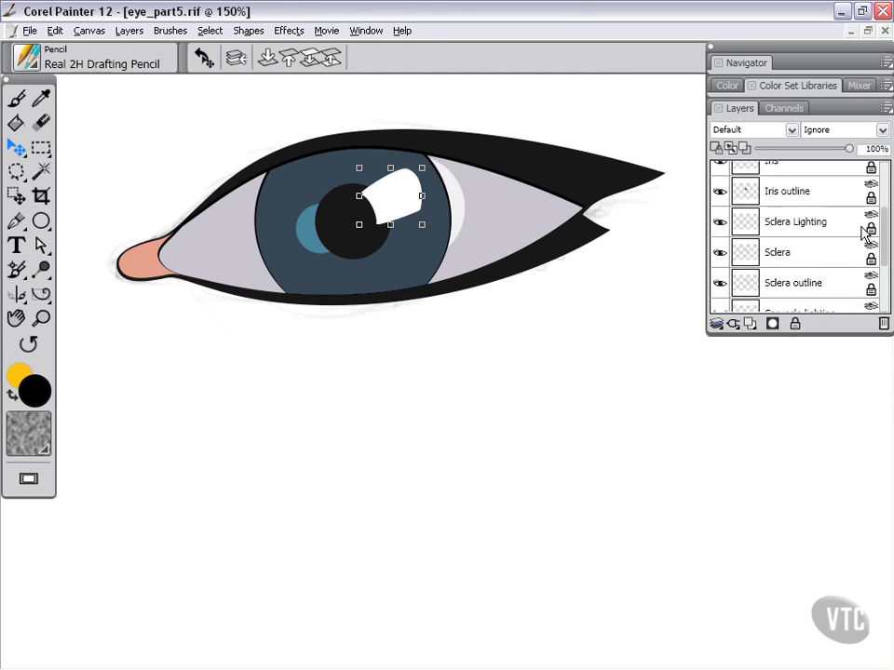
pyautogui.moveTo(881, 240); pyautogui.dragTo(889, 272)
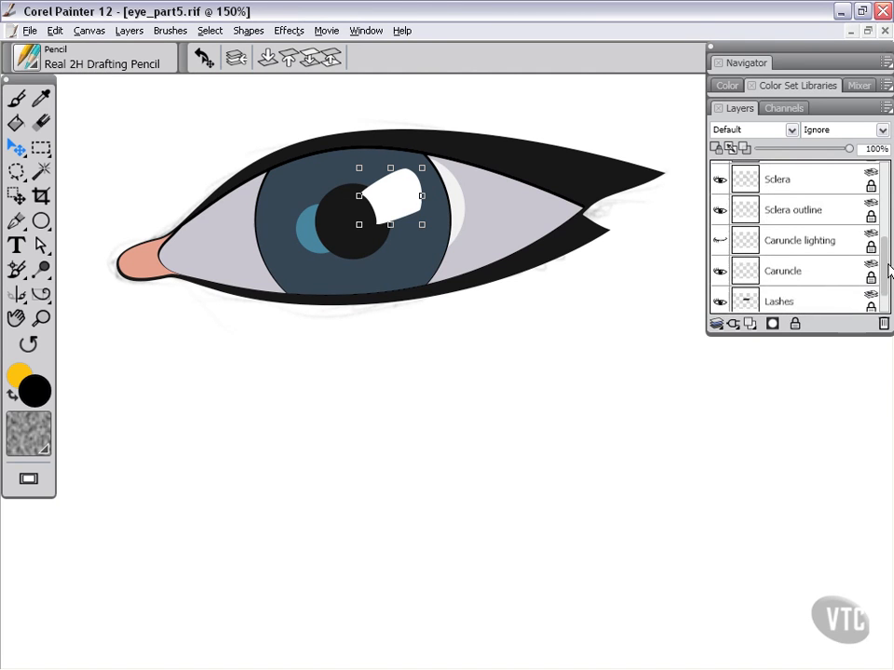
pyautogui.click(720, 240)
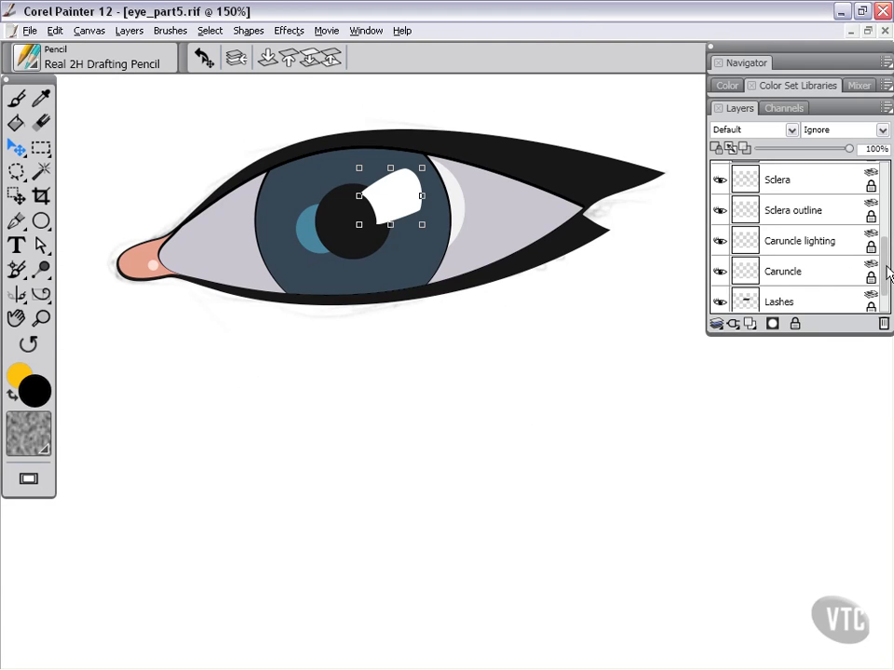
# Blend the Caruncle lighting and Caruncle shapes in 30 steps, and move the blend group between those two layers.
pyautogui.scroll(-1, 887, 273)
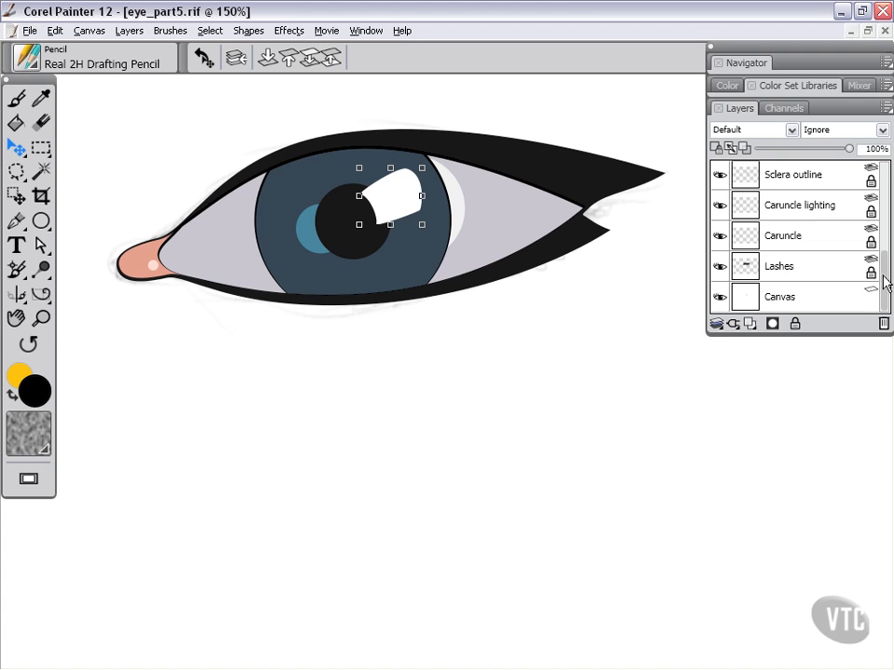
pyautogui.scroll(1, 885, 282)
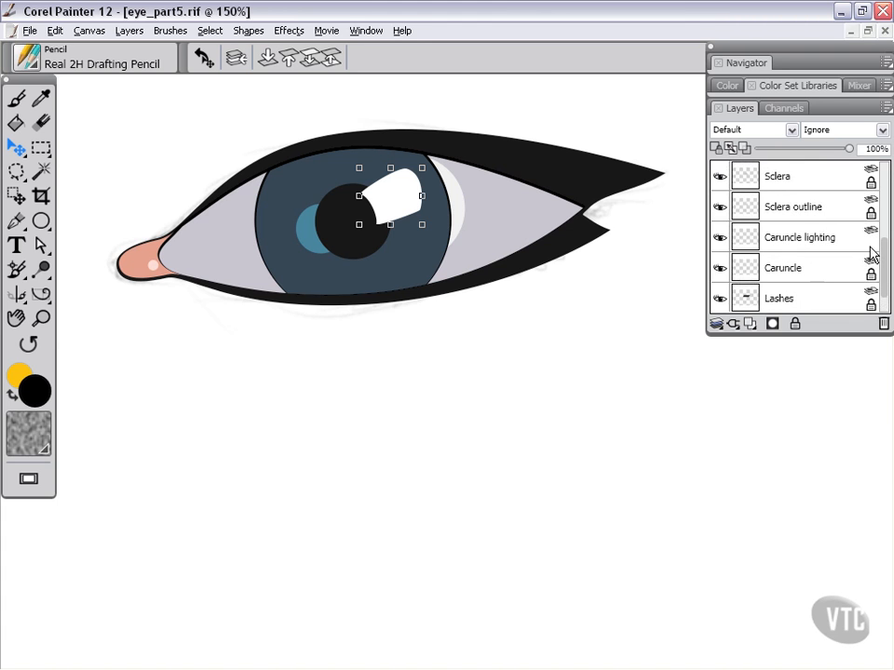
pyautogui.click(815, 240)
pyautogui.keyDown('shift'); pyautogui.click(796, 270); pyautogui.keyUp('shift')
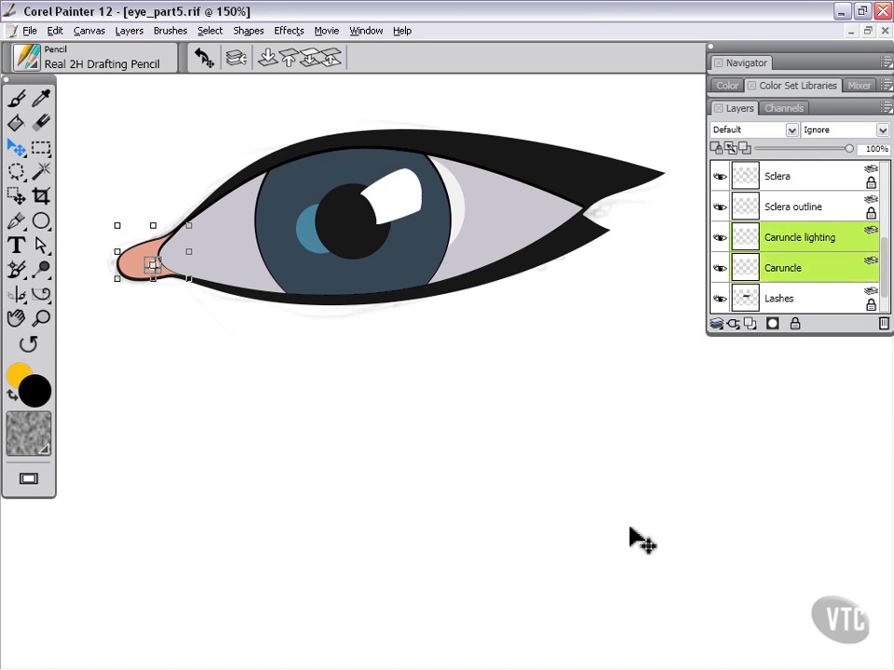
pyautogui.click(249, 31)
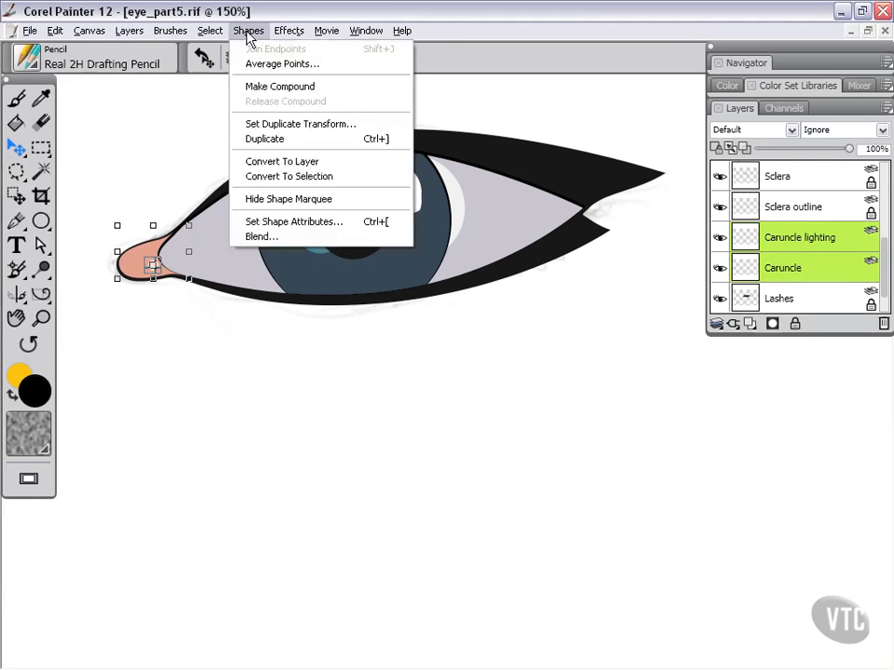
pyautogui.click(272, 237)
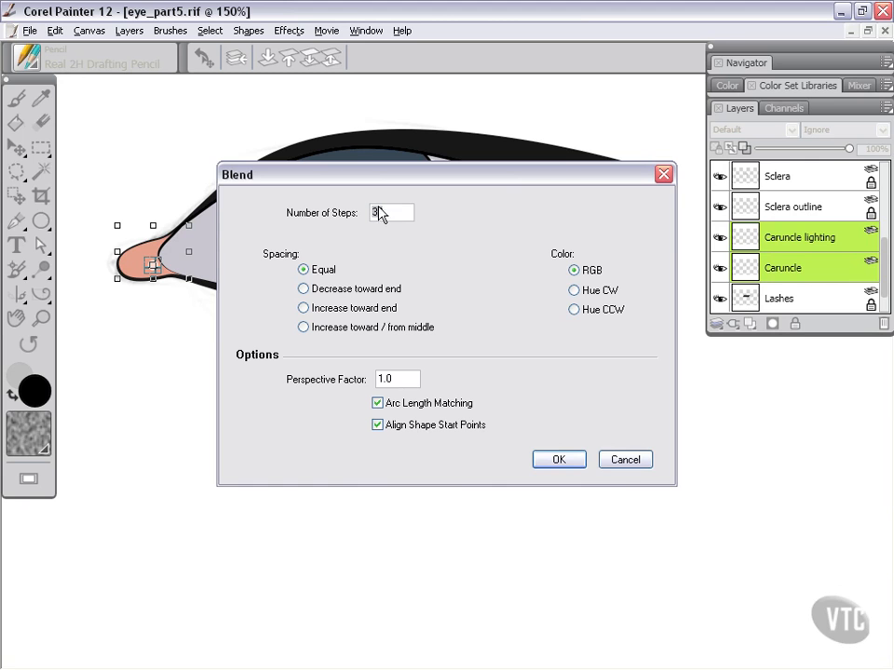
pyautogui.write('0')
pyautogui.click(556, 459)
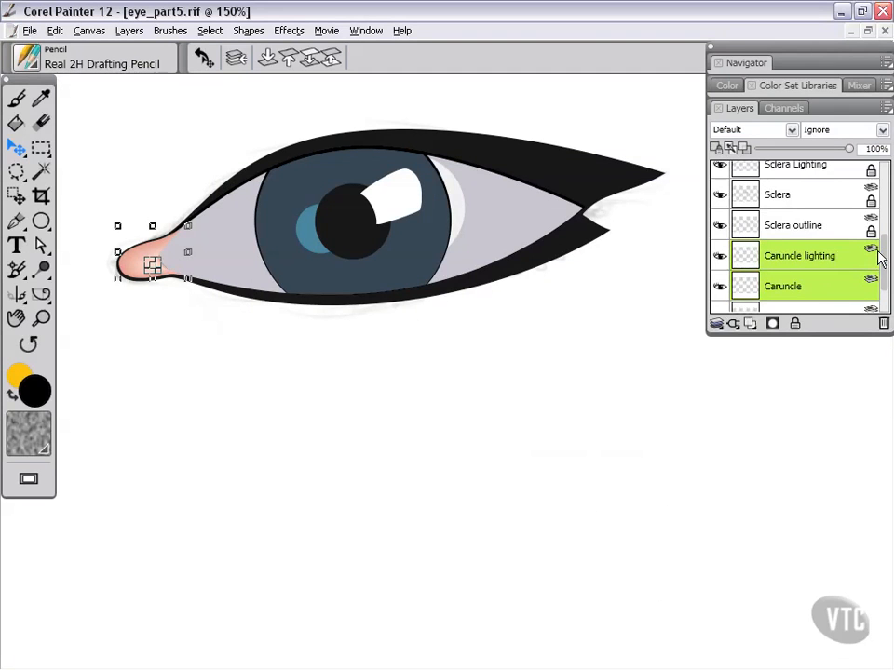
pyautogui.moveTo(885, 255); pyautogui.dragTo(836, 228)
pyautogui.click(824, 176)
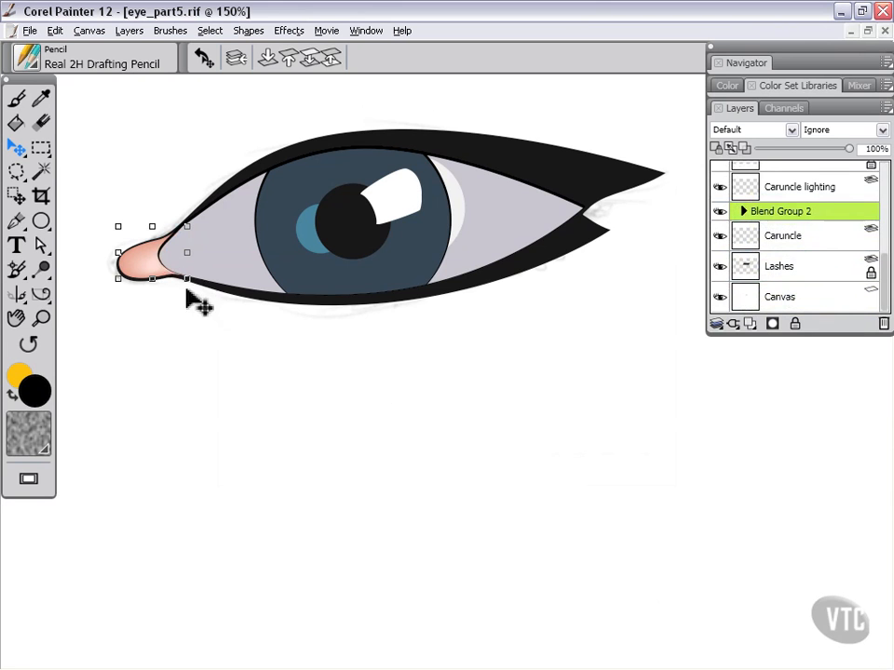
# Blend the Sclera Lighting and Sclera shapes in 30 steps with equal spacing and RGB color.
pyautogui.scroll(1, 873, 272)
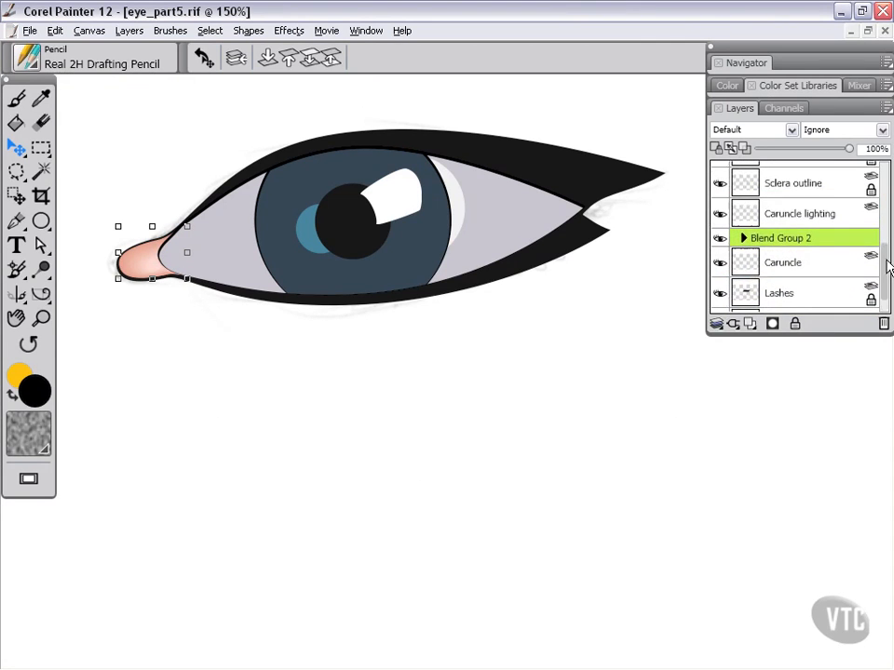
pyautogui.scroll(3, 884, 247)
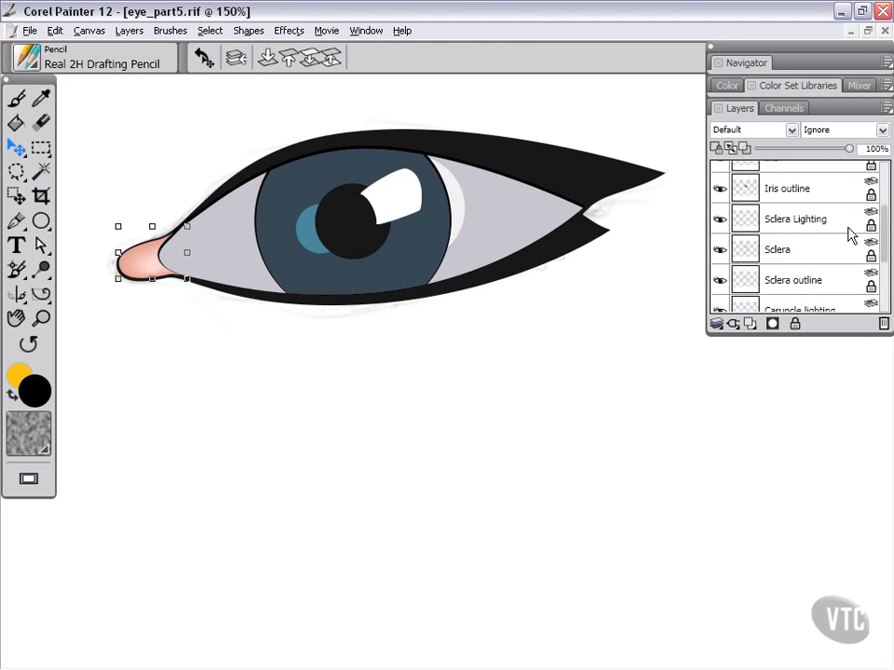
pyautogui.click(840, 233)
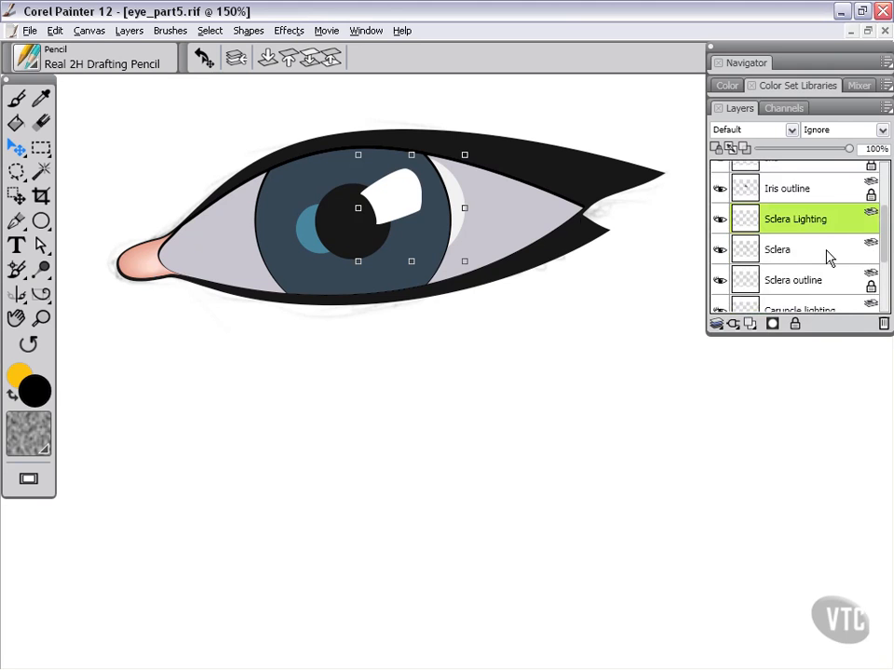
pyautogui.keyDown('shift'); pyautogui.click(829, 258); pyautogui.keyUp('shift')
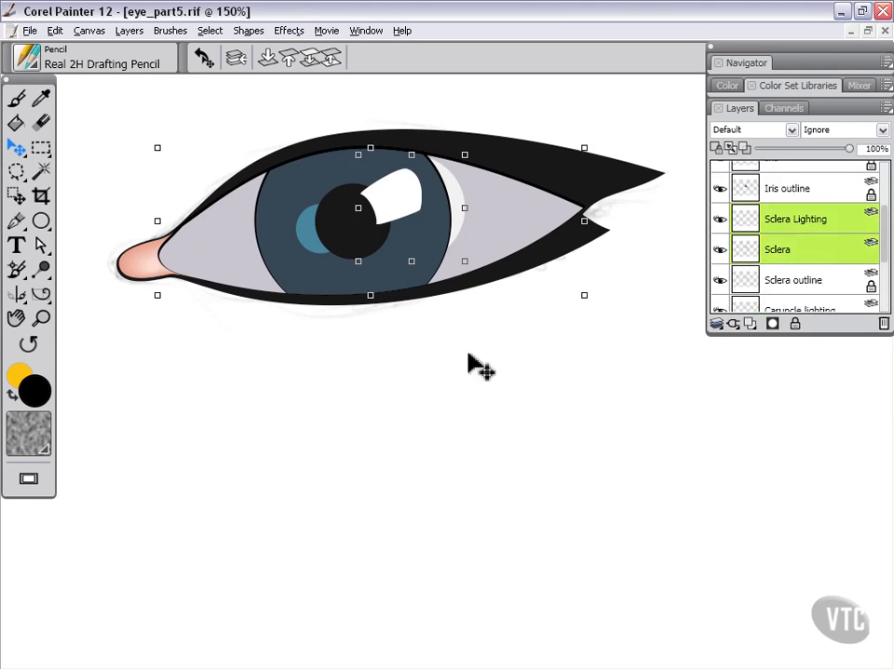
pyautogui.click(247, 31)
pyautogui.click(287, 239)
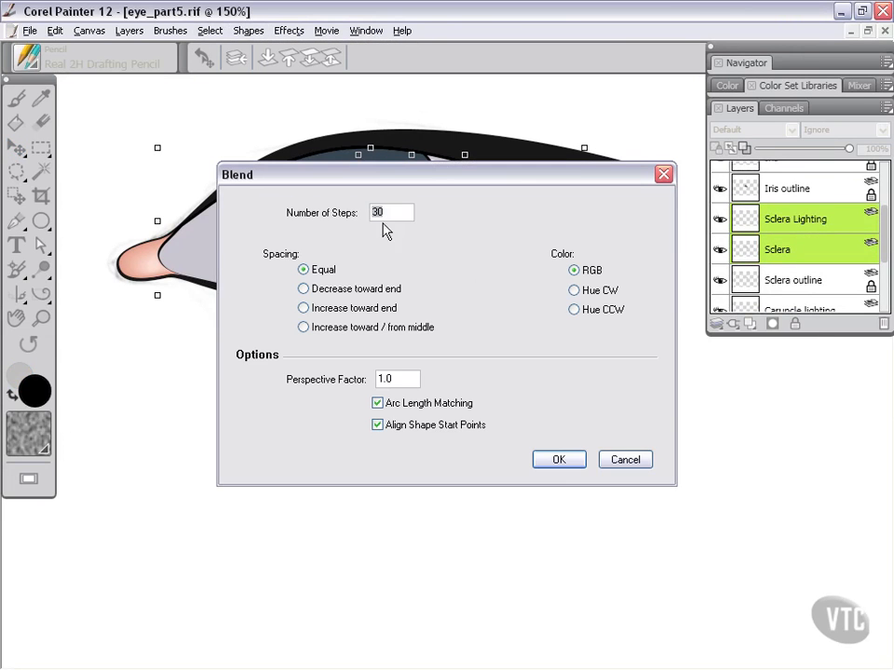
pyautogui.click(575, 461)
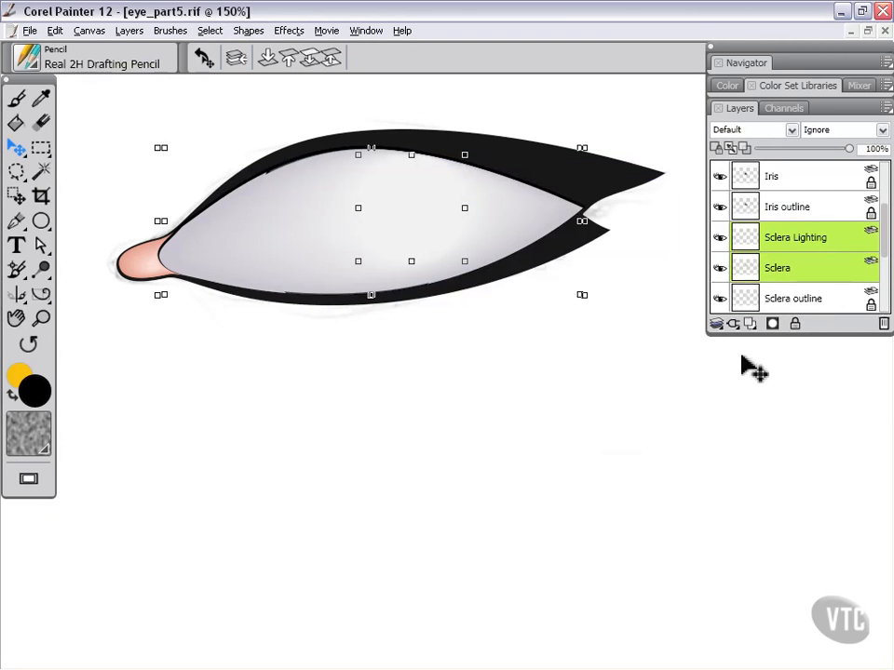
# Move the sclera's blend group from the top of the layer stack to between Sclera Lighting and Sclera.
pyautogui.scroll(4, 883, 235)
pyautogui.click(835, 176)
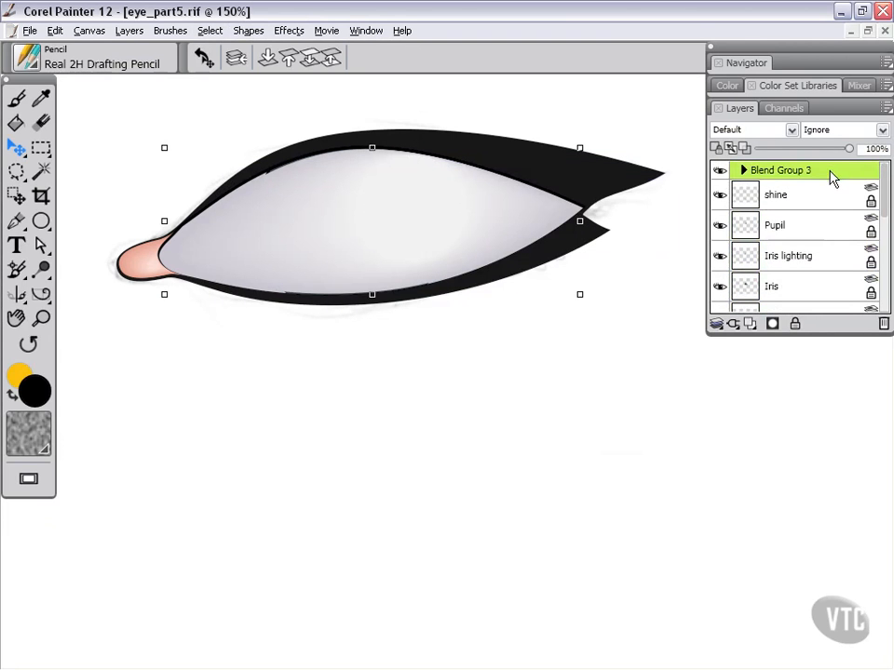
pyautogui.moveTo(849, 261); pyautogui.dragTo(820, 218)
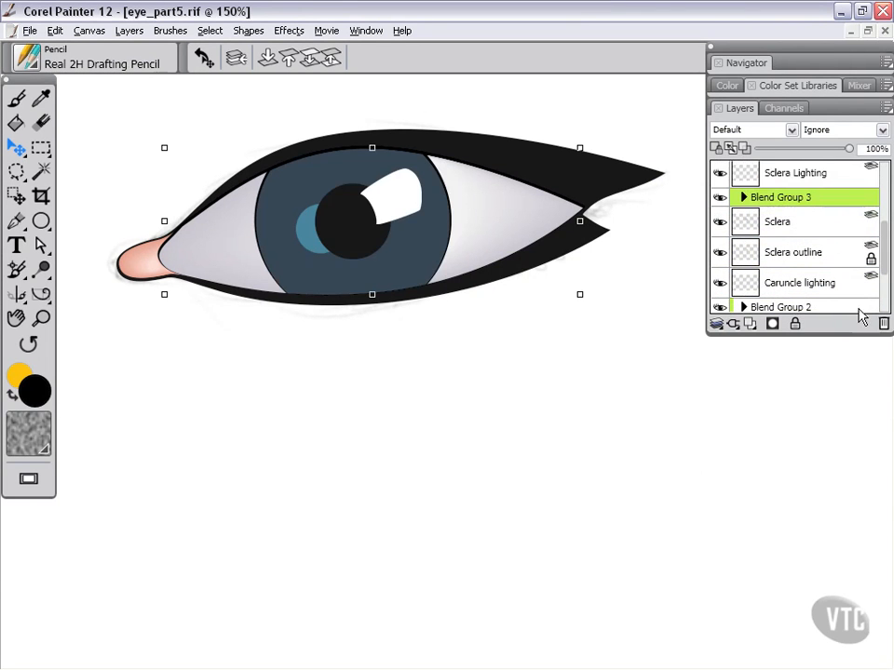
# Blend the Iris lighting and Iris shapes in 30 steps with equal spacing and RGB color.
pyautogui.scroll(3, 883, 253)
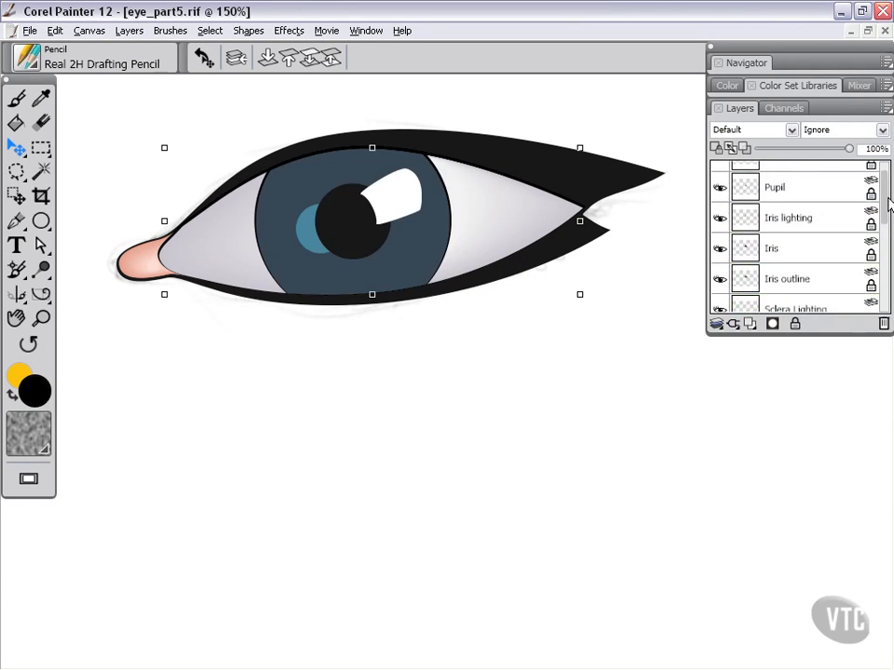
pyautogui.click(809, 227)
pyautogui.keyDown('shift'); pyautogui.click(804, 255); pyautogui.keyUp('shift')
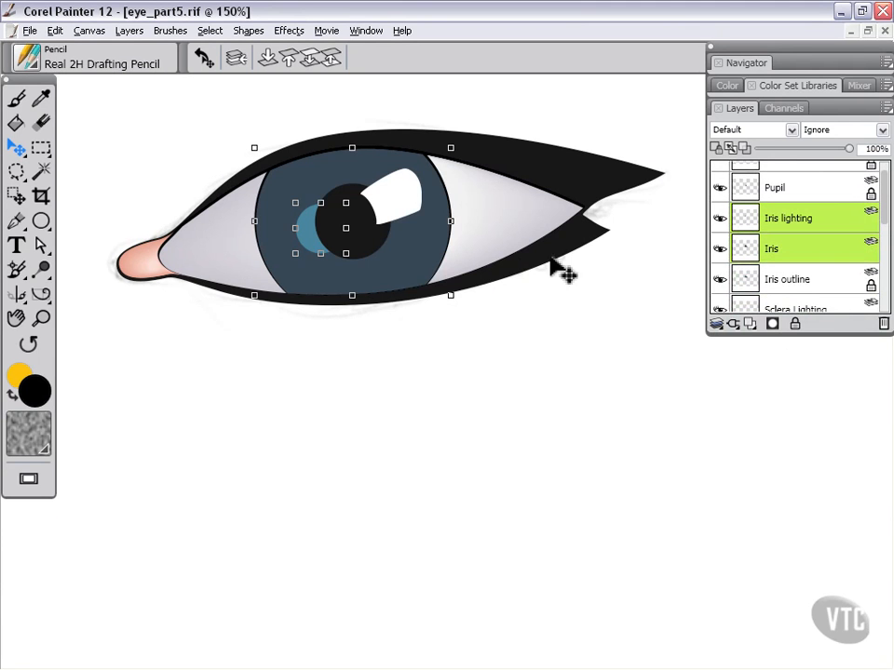
pyautogui.click(248, 31)
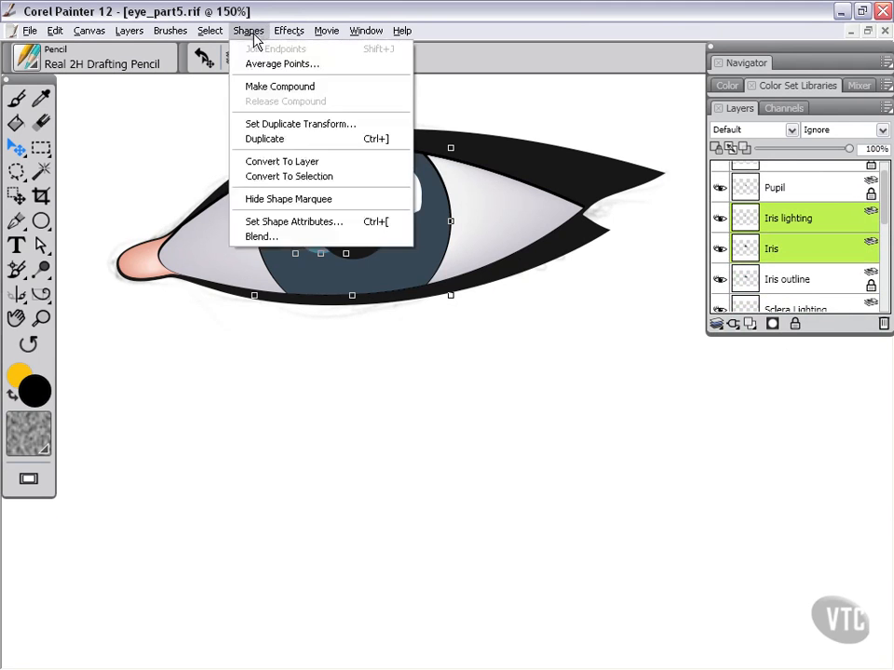
pyautogui.click(259, 237)
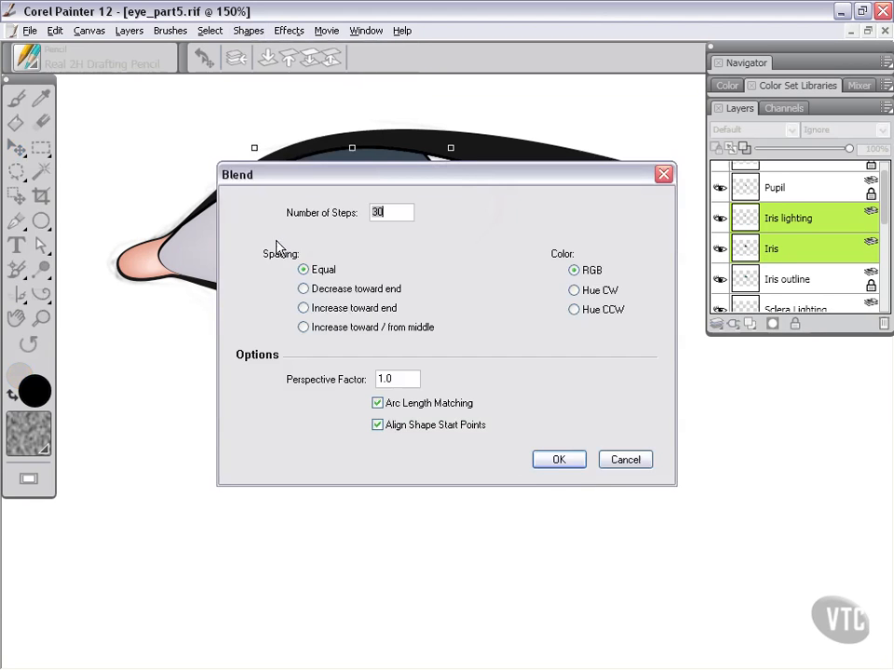
pyautogui.click(562, 460)
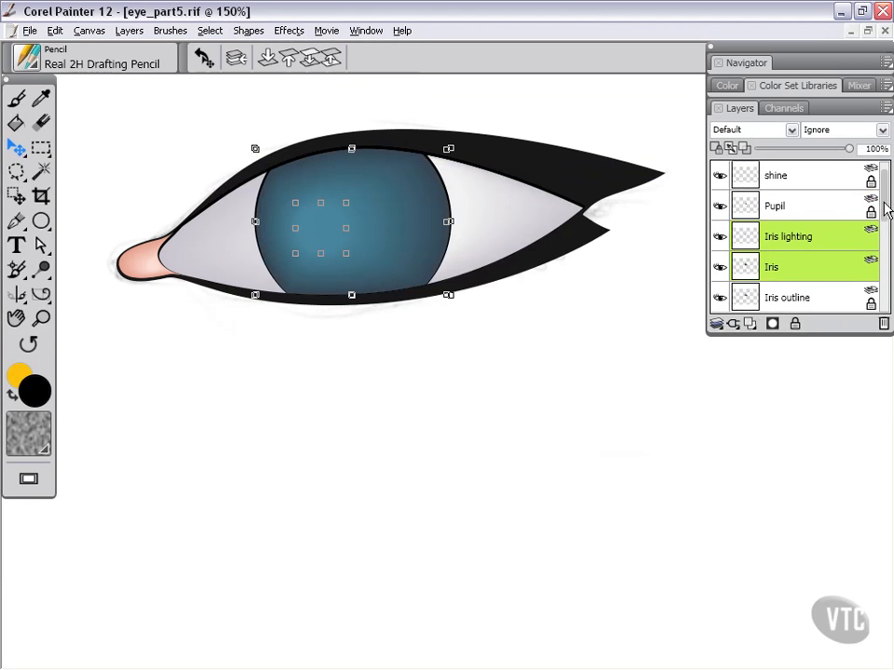
# Move the iris blend group between the Iris lighting and Iris layers, and deselect everything with the Shape Selection tool.
pyautogui.moveTo(884, 201); pyautogui.dragTo(884, 187)
pyautogui.moveTo(831, 175); pyautogui.dragTo(836, 274)
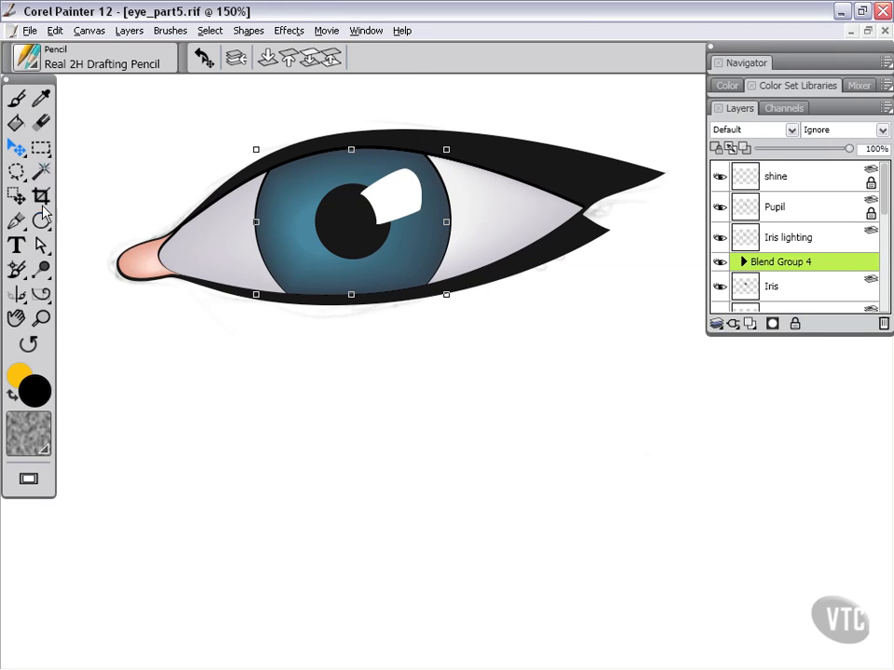
pyautogui.click(41, 245)
pyautogui.click(532, 419)
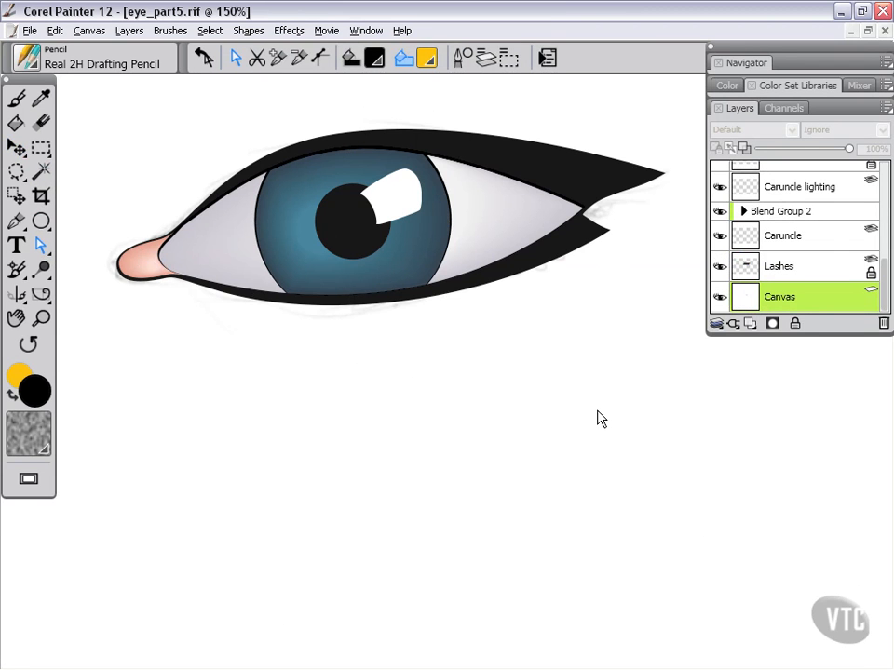
# Unlock the Lashes layer at the bottom of the layer stack.
pyautogui.hotkey('ctrl', '-')
pyautogui.hotkey('ctrl', '-')
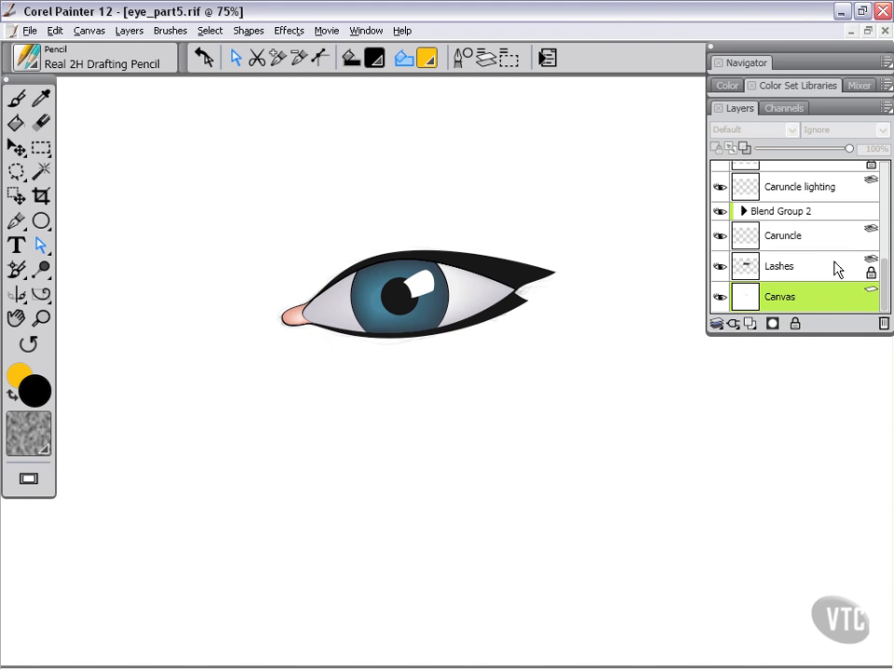
pyautogui.moveTo(886, 267)
pyautogui.mouseDown()
pyautogui.moveTo(882, 185)
pyautogui.moveTo(889, 294)
pyautogui.moveTo(885, 284)
pyautogui.mouseUp()
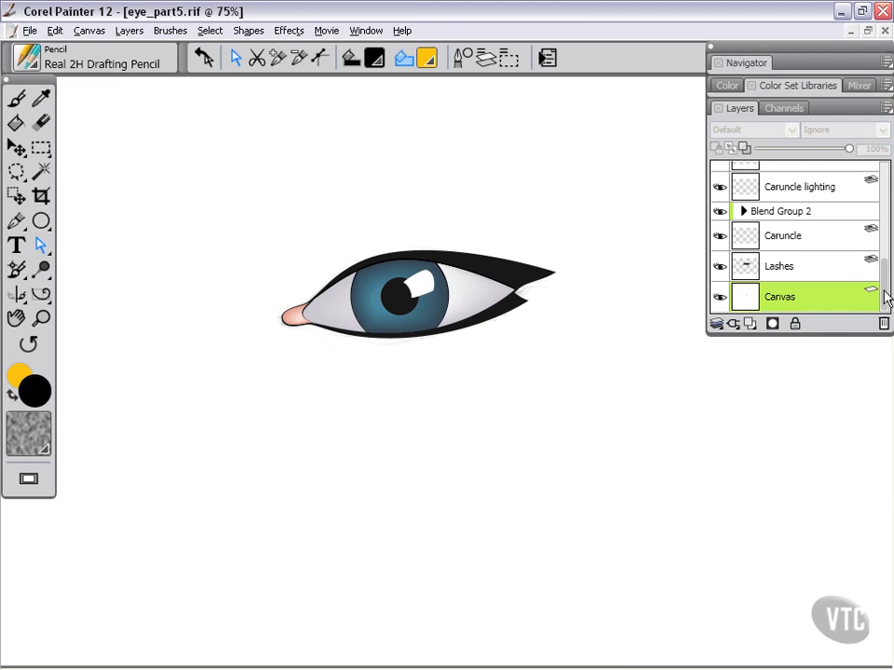
# Try to select all layers of the eye at once for grouping.
pyautogui.click(885, 109)
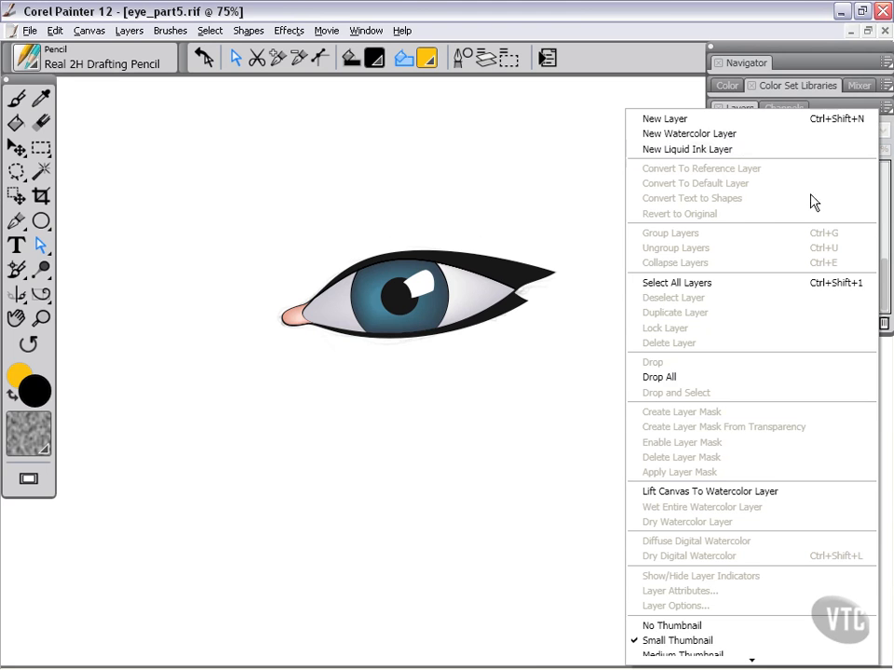
pyautogui.click(721, 283)
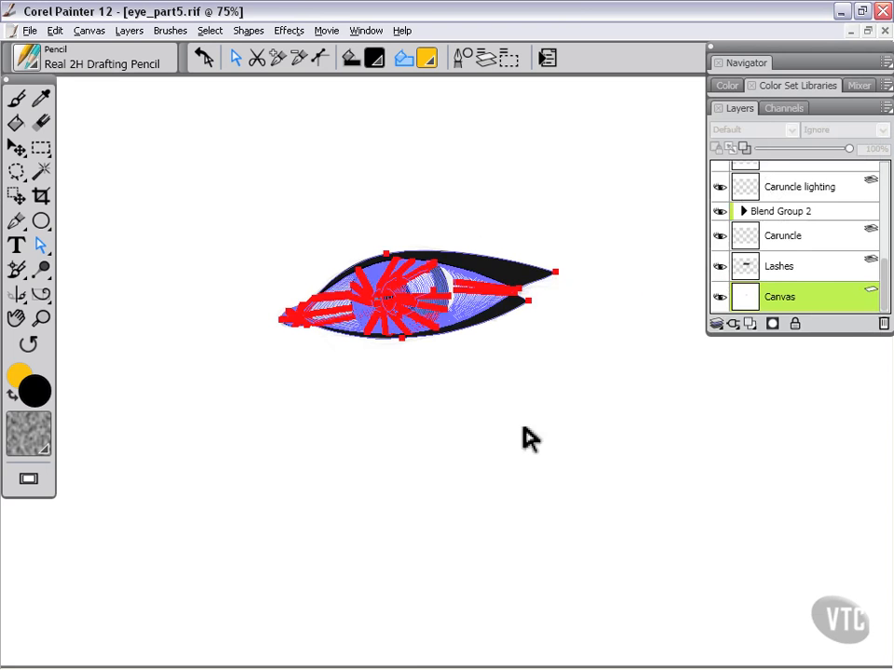
pyautogui.click(718, 326)
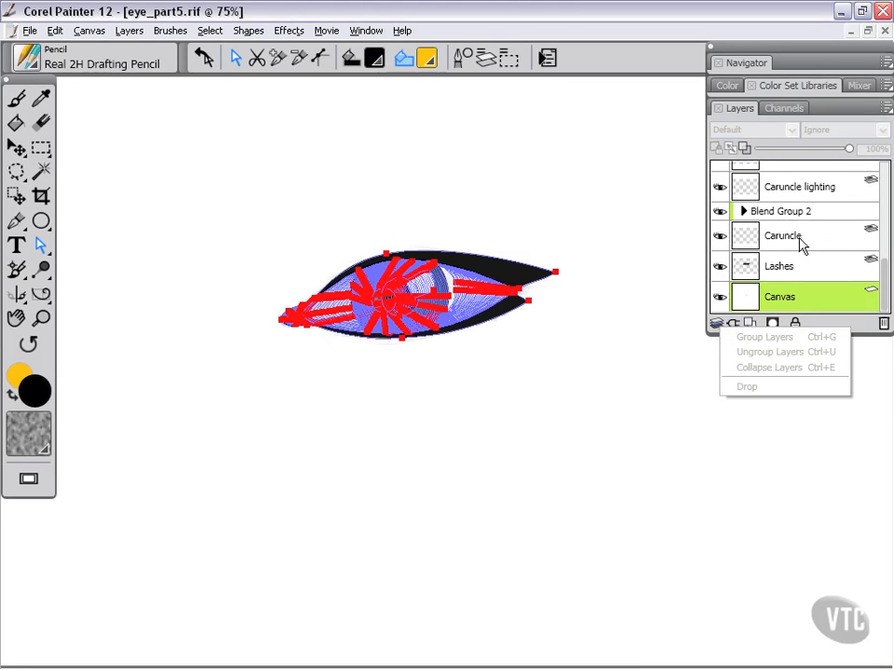
pyautogui.click(868, 107)
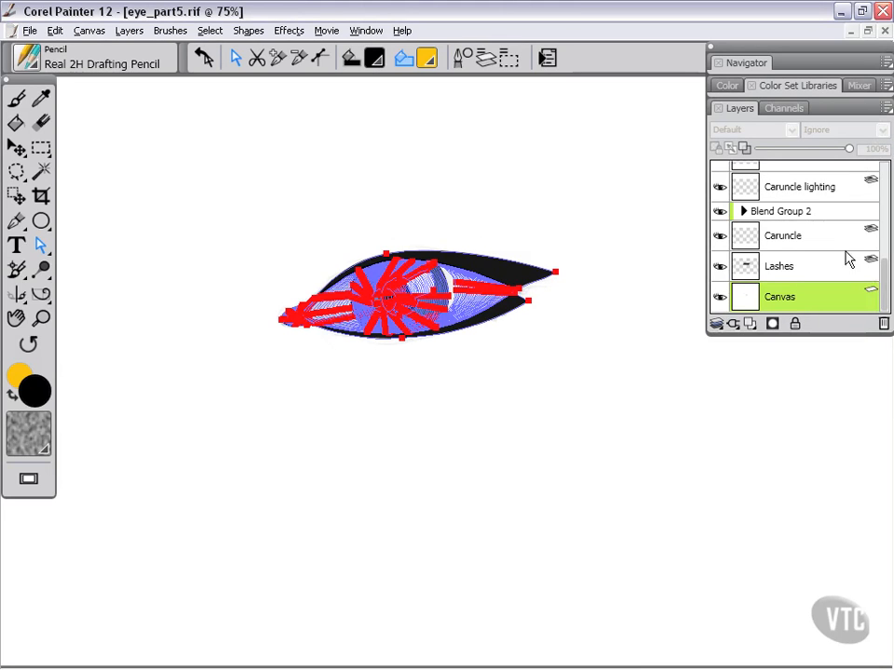
pyautogui.click(797, 214)
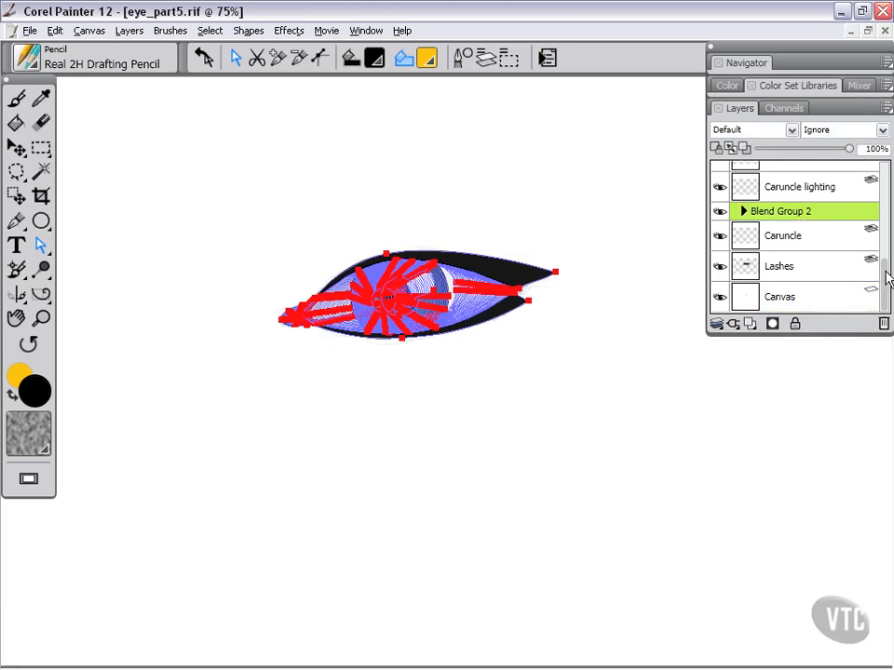
# Select every layer from shine down to Lashes, leaving out the Canvas, and group them.
pyautogui.scroll(6, 886, 279)
pyautogui.click(858, 187)
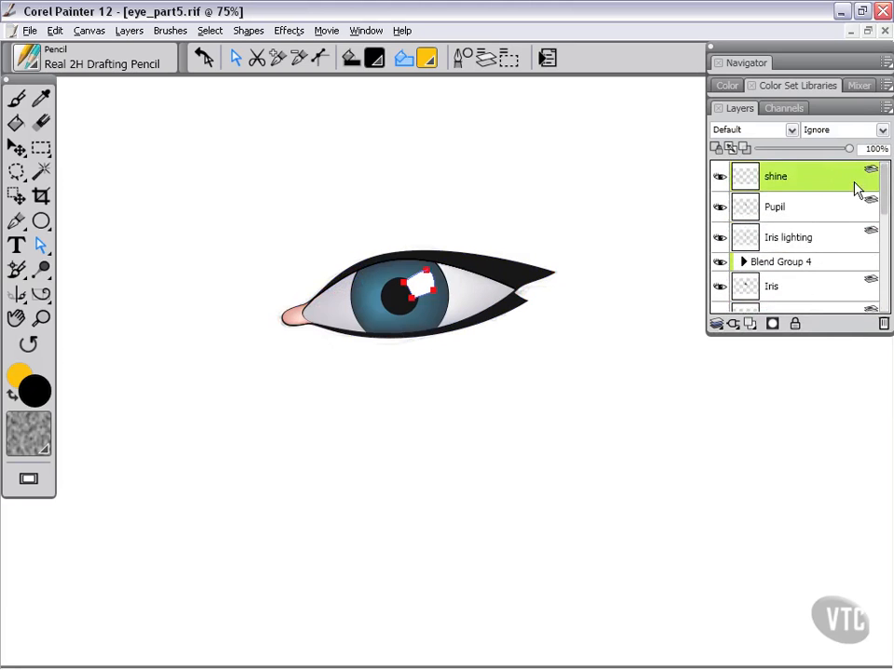
pyautogui.scroll(-6, 884, 270)
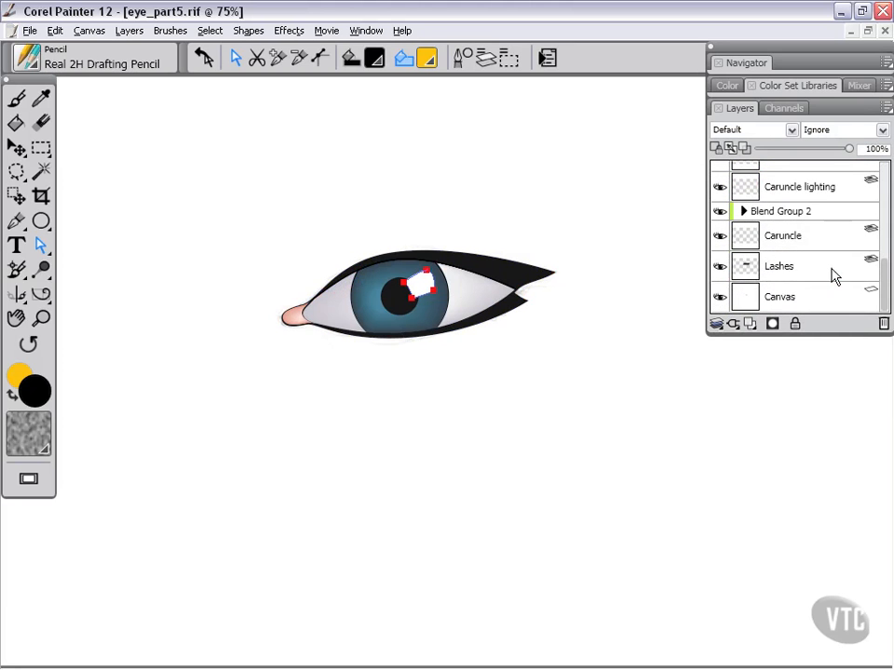
pyautogui.keyDown('shift'); pyautogui.click(847, 267); pyautogui.keyUp('shift')
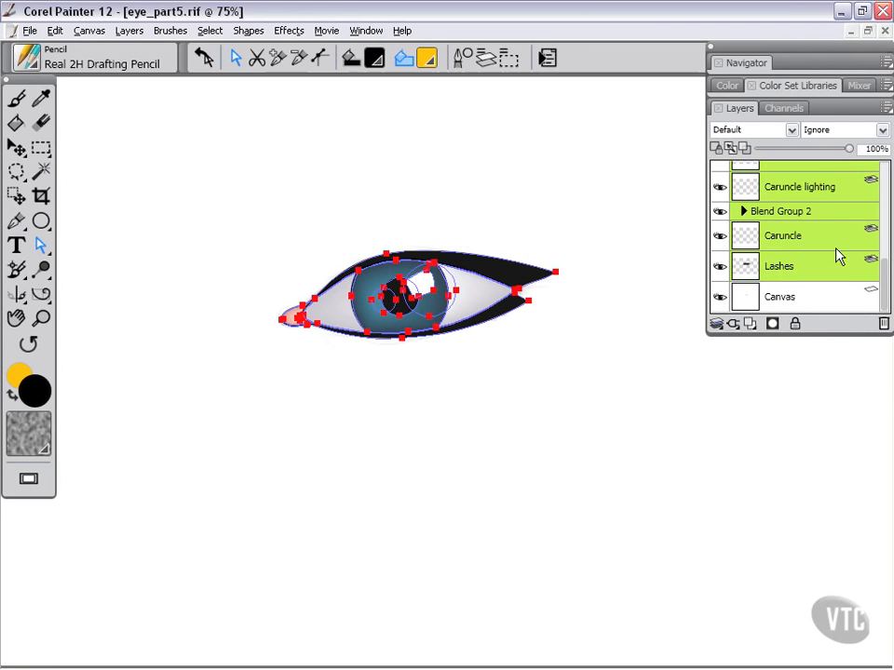
pyautogui.click(718, 325)
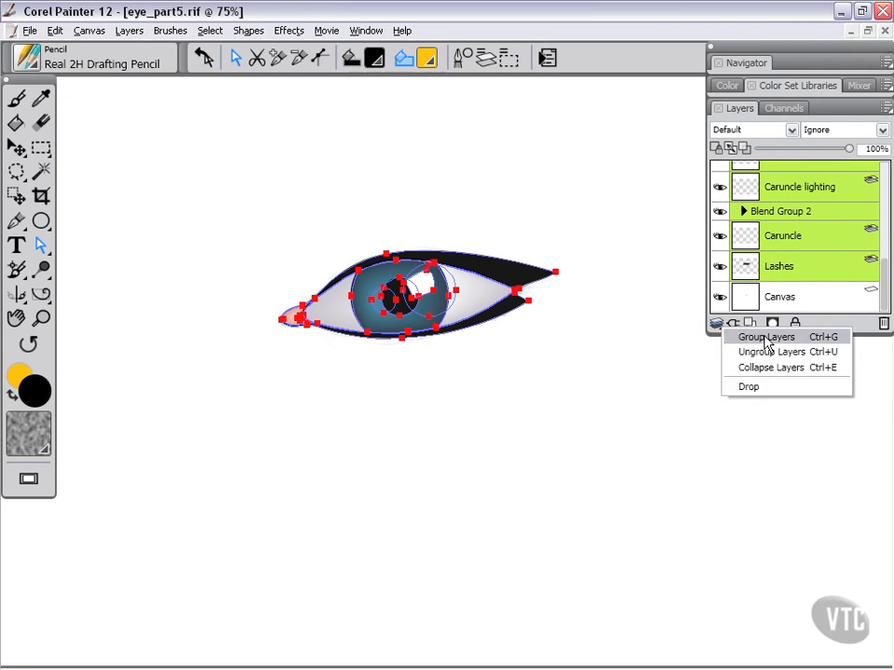
pyautogui.click(765, 339)
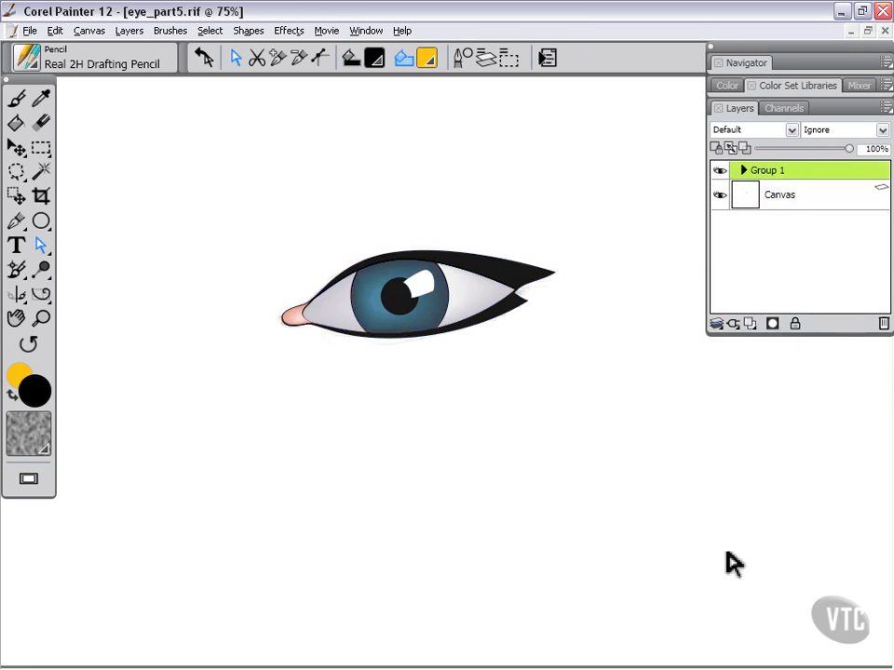
# Check the contents of the new eye group, collapse it and lock it.
pyautogui.click(743, 170)
pyautogui.click(743, 171)
pyautogui.click(878, 171)
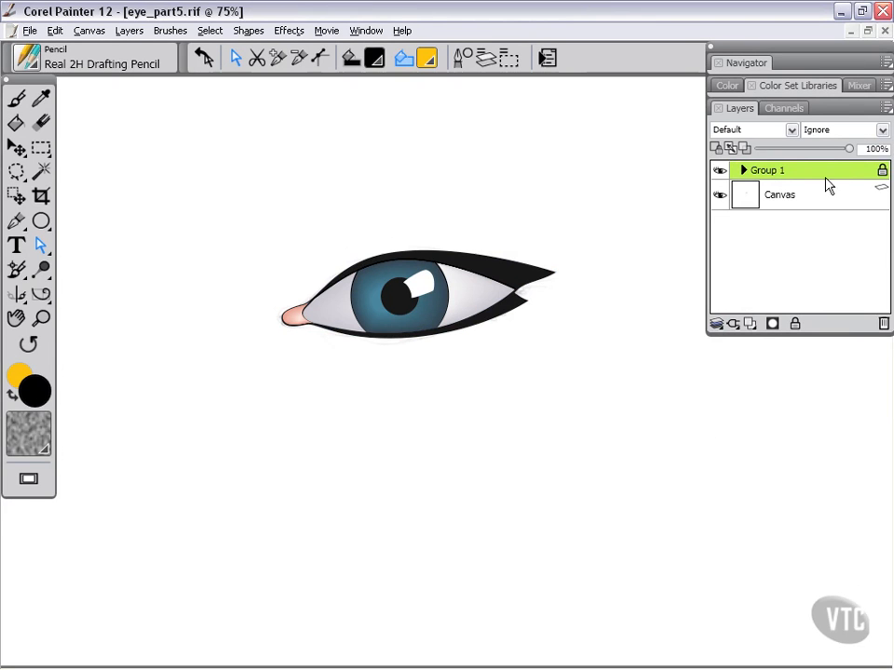
# Expand Group 1 and its nested Blend Group 2 to examine the locked shape layers, and collapse both.
pyautogui.click(762, 173)
pyautogui.moveTo(880, 190); pyautogui.dragTo(886, 284)
pyautogui.click(746, 212)
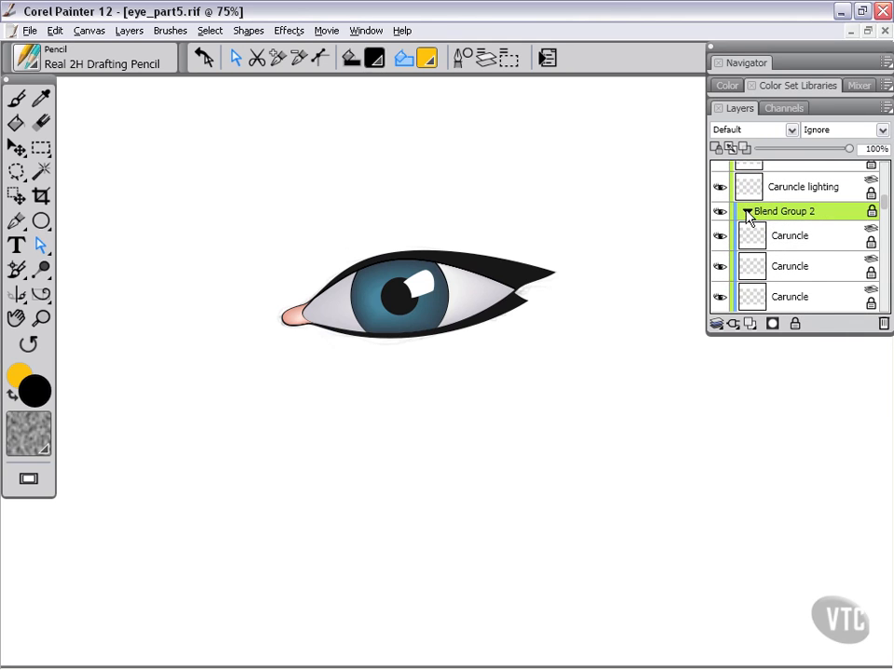
pyautogui.click(748, 212)
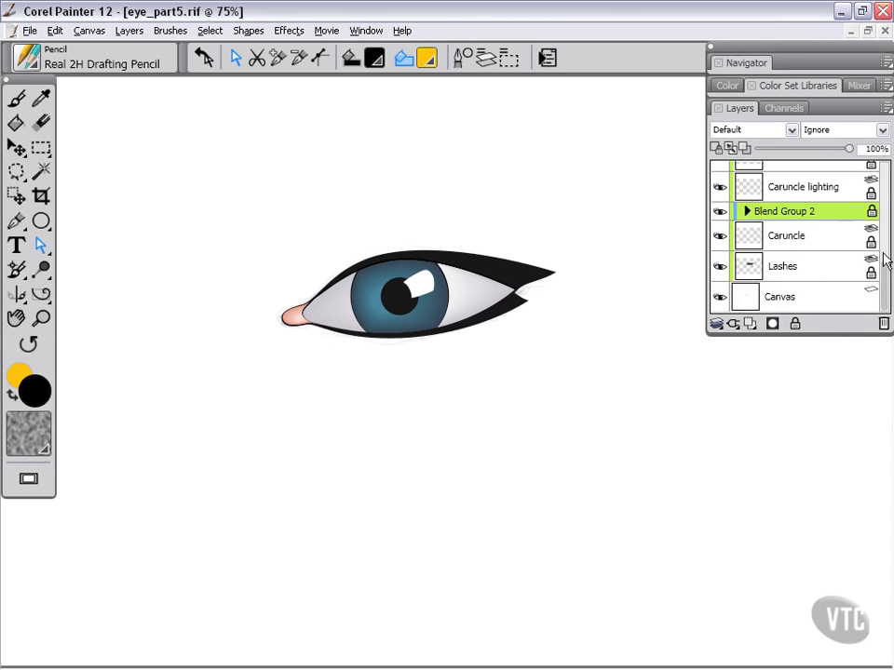
pyautogui.moveTo(884, 260); pyautogui.dragTo(885, 176)
pyautogui.click(743, 170)
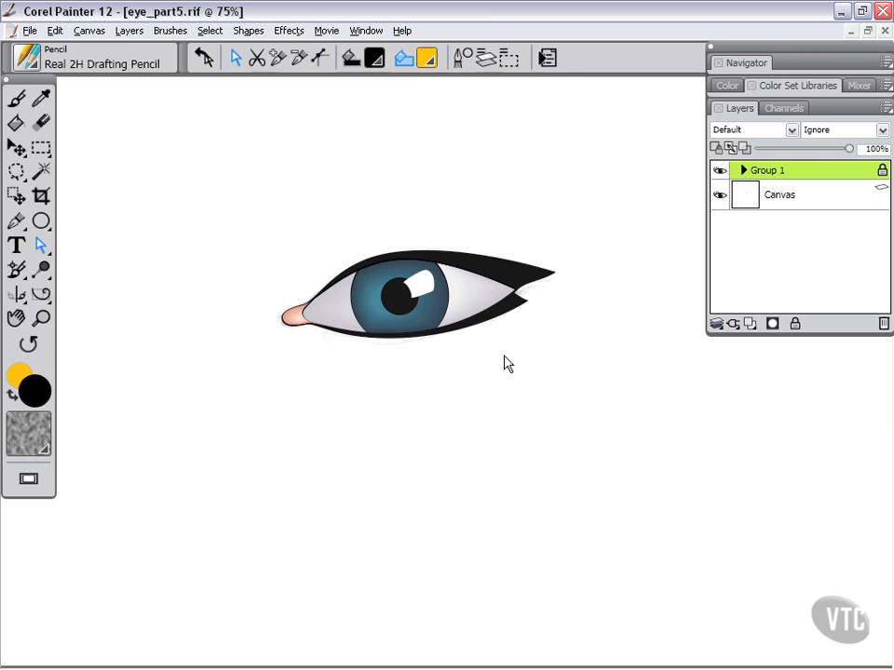
# Inspect the blended shading of the iris and sclera close up at 400% magnification.
pyautogui.hotkey('ctrl', '+')
pyautogui.hotkey('ctrl', '+')
pyautogui.hotkey('ctrl', '+')
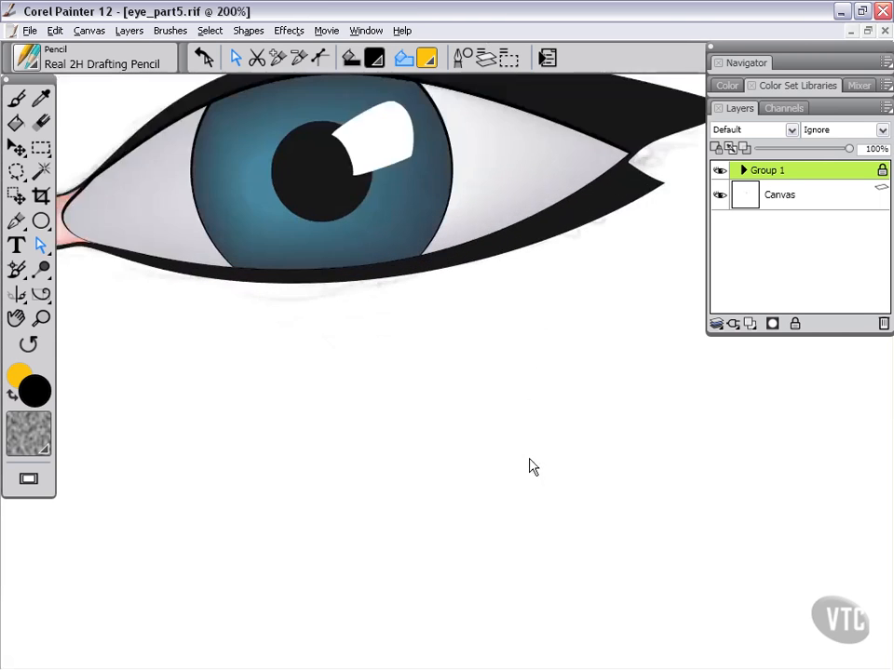
pyautogui.hotkey('ctrl', '+')
pyautogui.moveTo(361, 299); pyautogui.dragTo(578, 619)
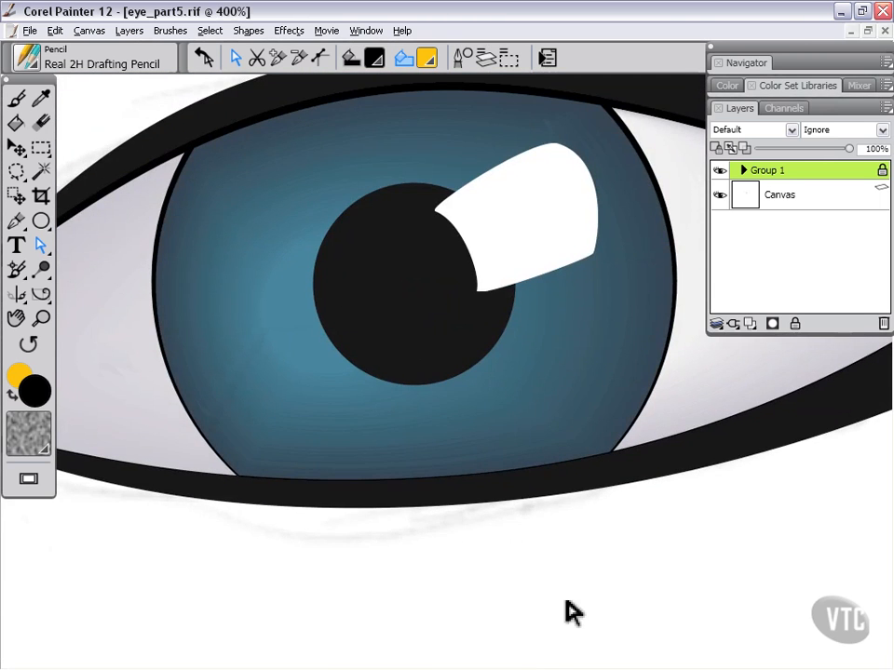
pyautogui.moveTo(346, 573); pyautogui.dragTo(625, 568)
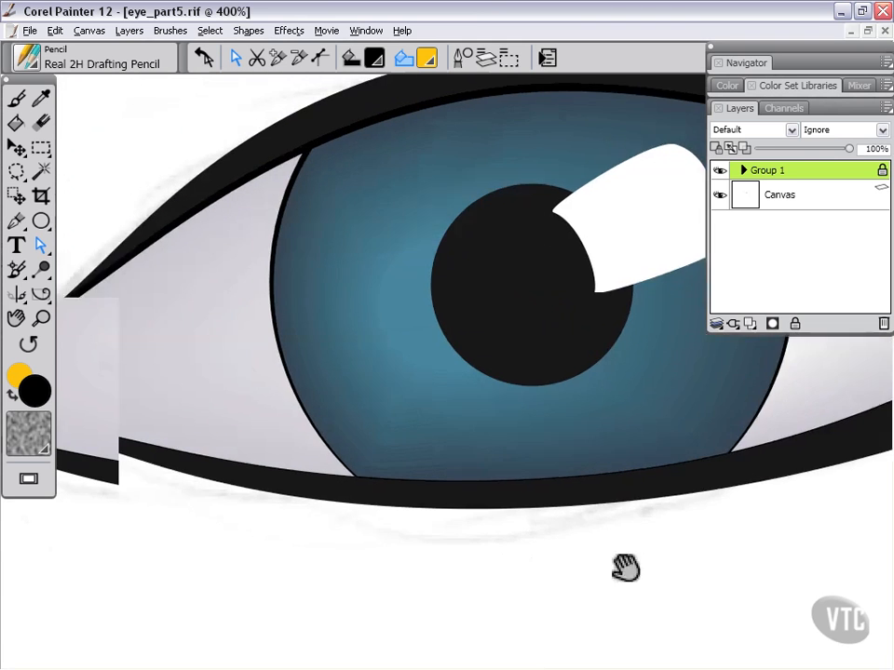